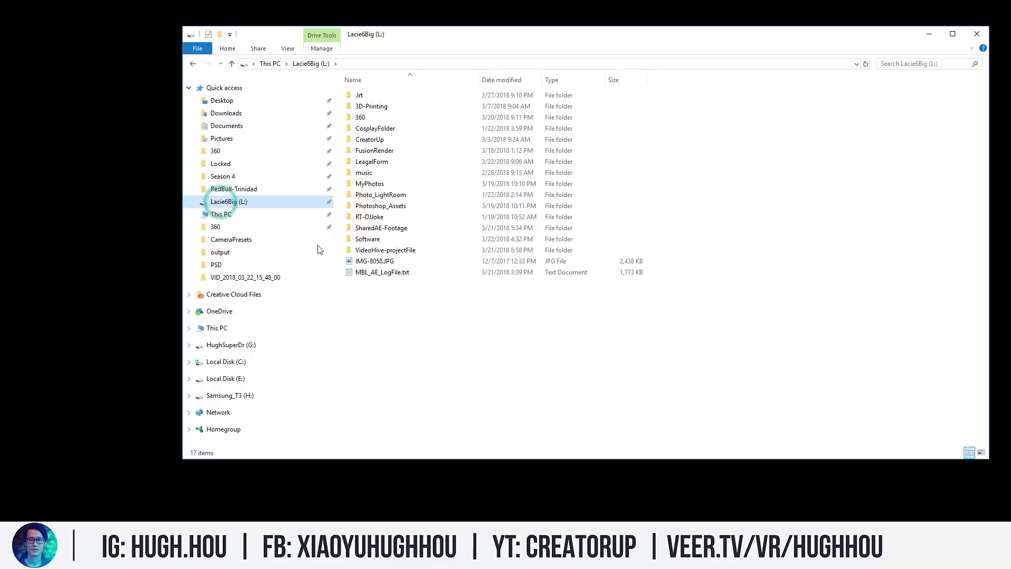
- Open the VID_2018_03_22_15_48_00 footage folder on the Samsung_T3 (H:) drive
{"action": "left_click", "coordinate": [222, 214]}
{"action": "left_click", "coordinate": [544, 221]}
{"action": "double_click", "coordinate": [543, 212]}
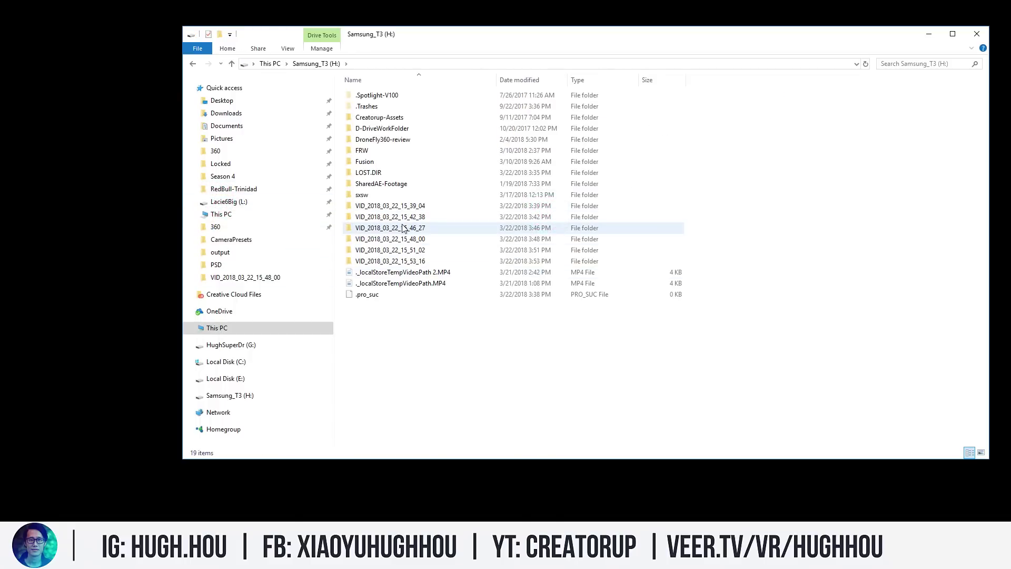
{"action": "double_click", "coordinate": [370, 240]}
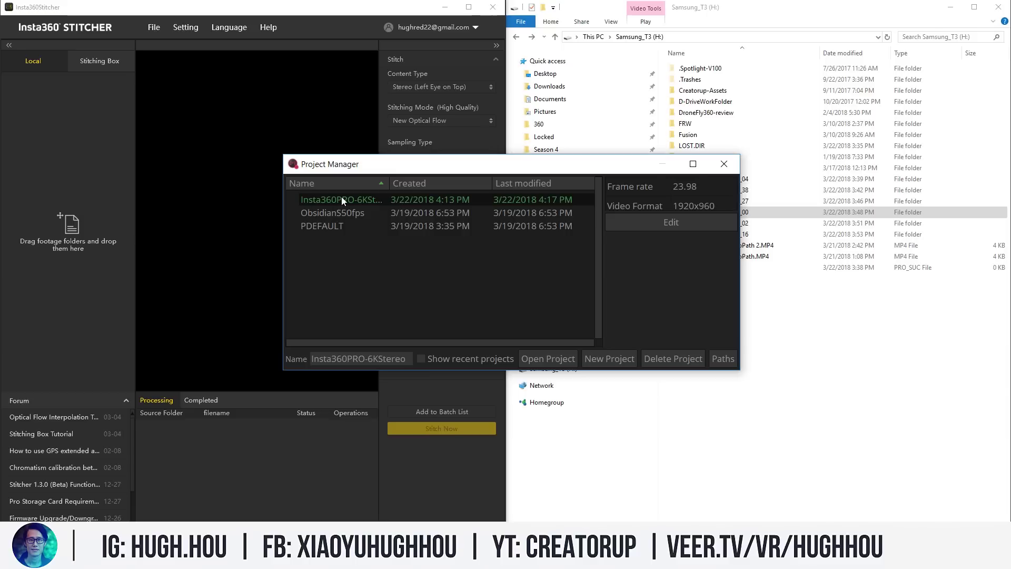
- Examine the video format presets that the project manager offers for a new project
{"action": "left_click_drag", "start_coordinate": [510, 170], "coordinate": [470, 223]}
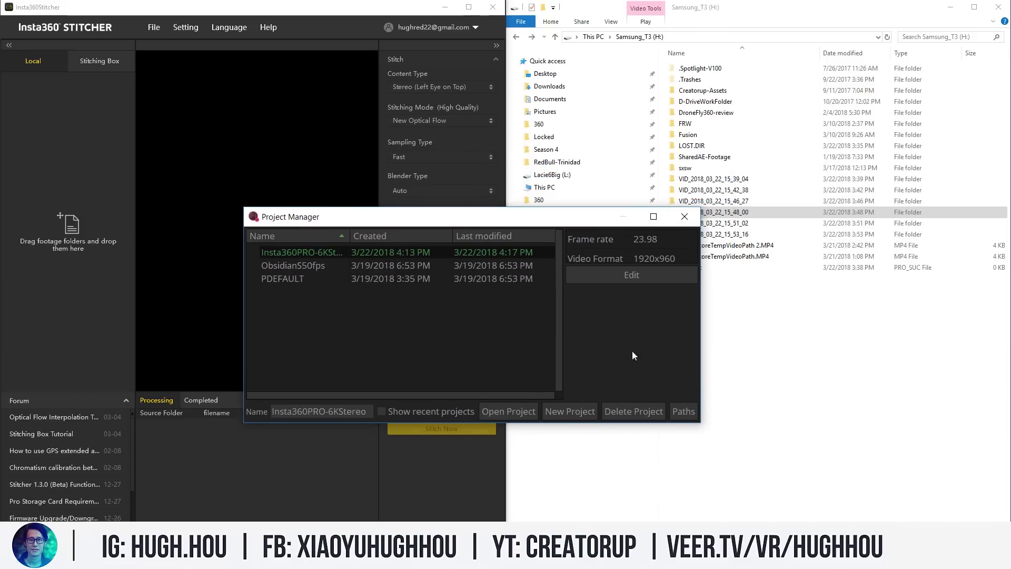
{"action": "left_click_drag", "start_coordinate": [523, 221], "coordinate": [613, 178]}
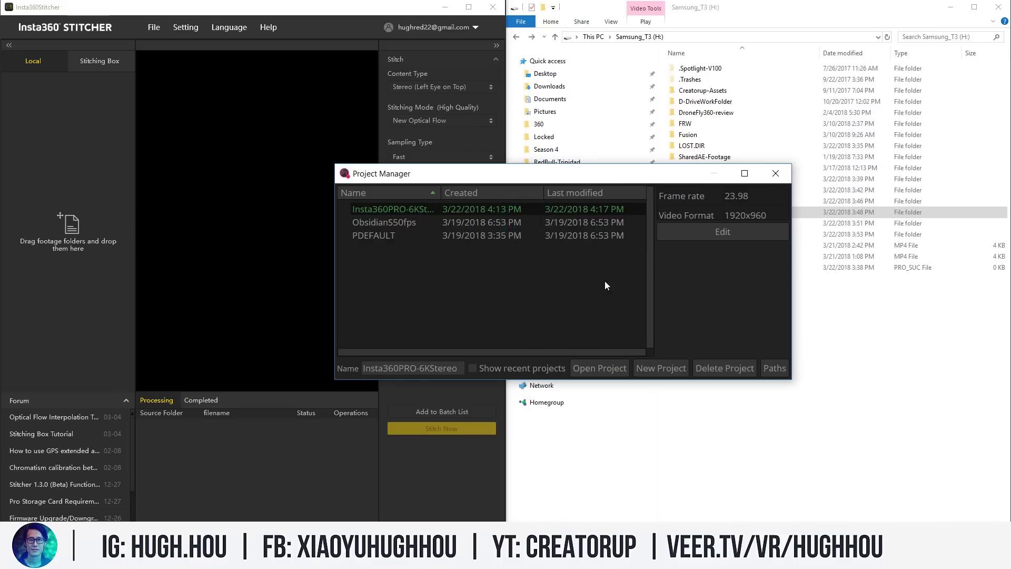
{"action": "left_click", "coordinate": [661, 368]}
{"action": "left_click_drag", "start_coordinate": [594, 203], "coordinate": [763, 201]}
{"action": "left_click", "coordinate": [830, 252]}
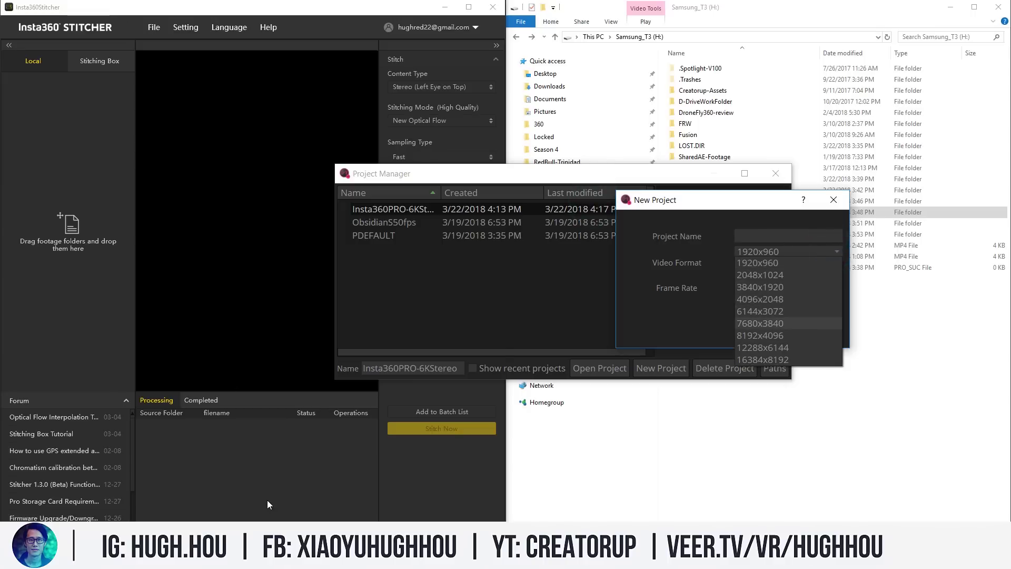
- Look up the stereo output resolution options for the VID_2018_03_22_15_48_00 footage in Insta360 Stitcher
{"action": "left_click", "coordinate": [448, 8]}
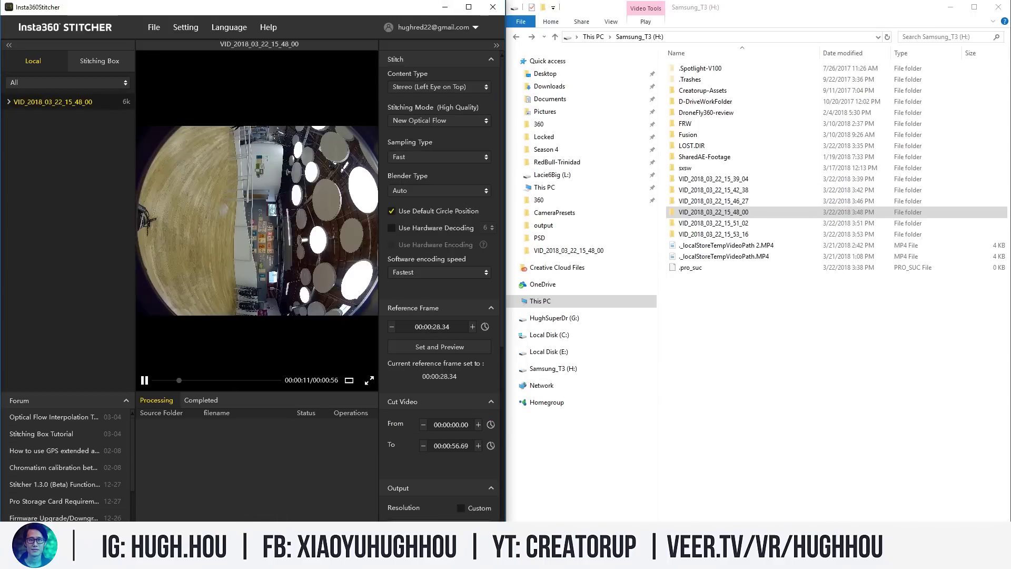
{"action": "left_click", "coordinate": [400, 479]}
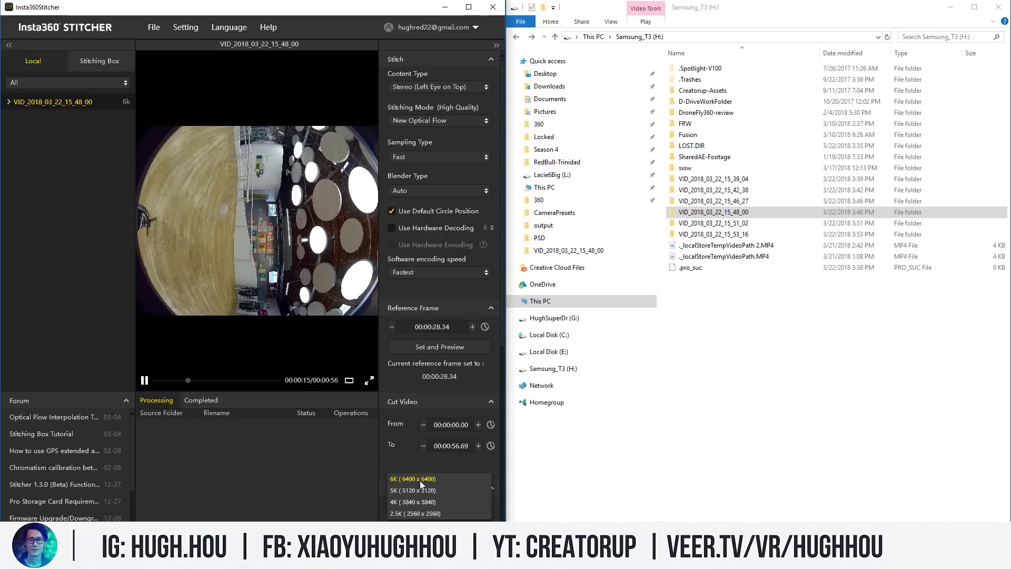
{"action": "left_click", "coordinate": [754, 330]}
{"action": "left_click", "coordinate": [811, 257]}
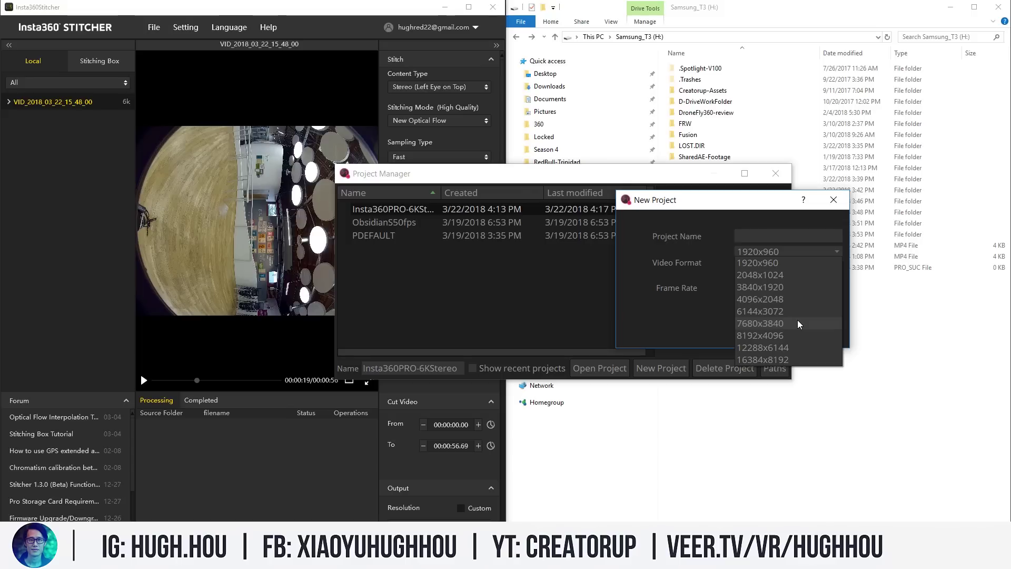
{"action": "left_click", "coordinate": [754, 312]}
{"action": "left_click", "coordinate": [757, 237]}
{"action": "type", "text": "Inst"}
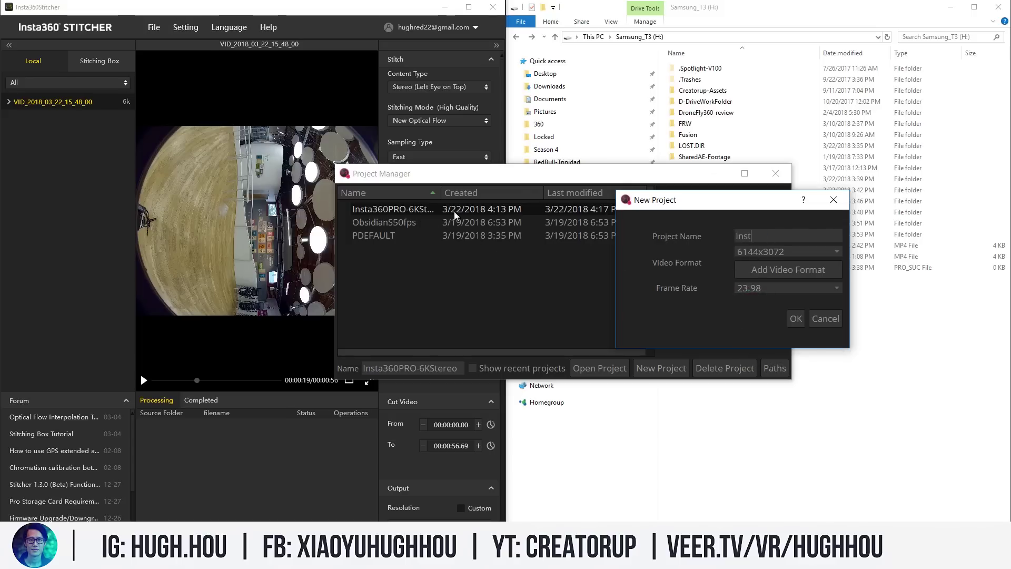
{"action": "left_click", "coordinate": [825, 319]}
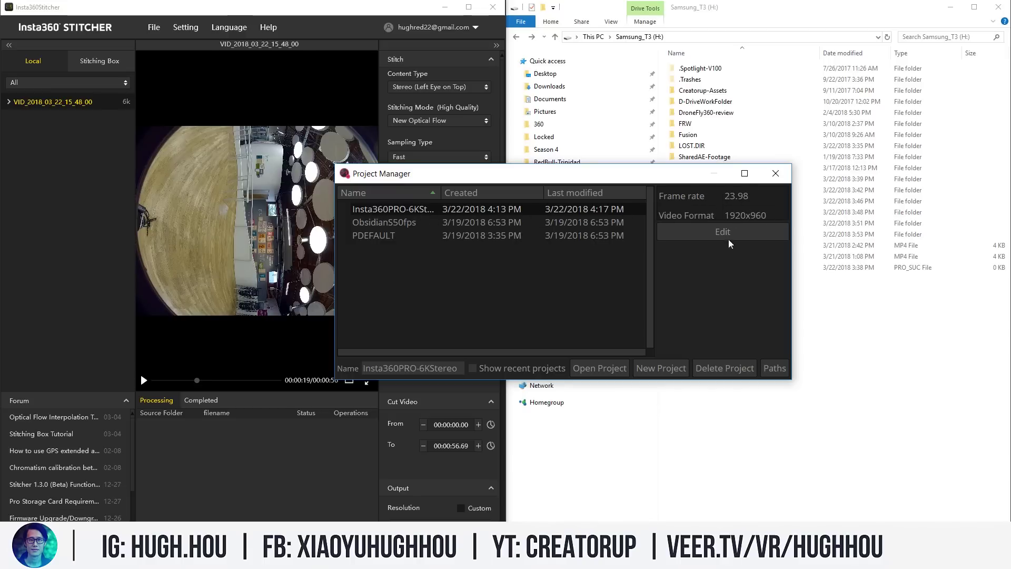
{"action": "left_click", "coordinate": [776, 173]}
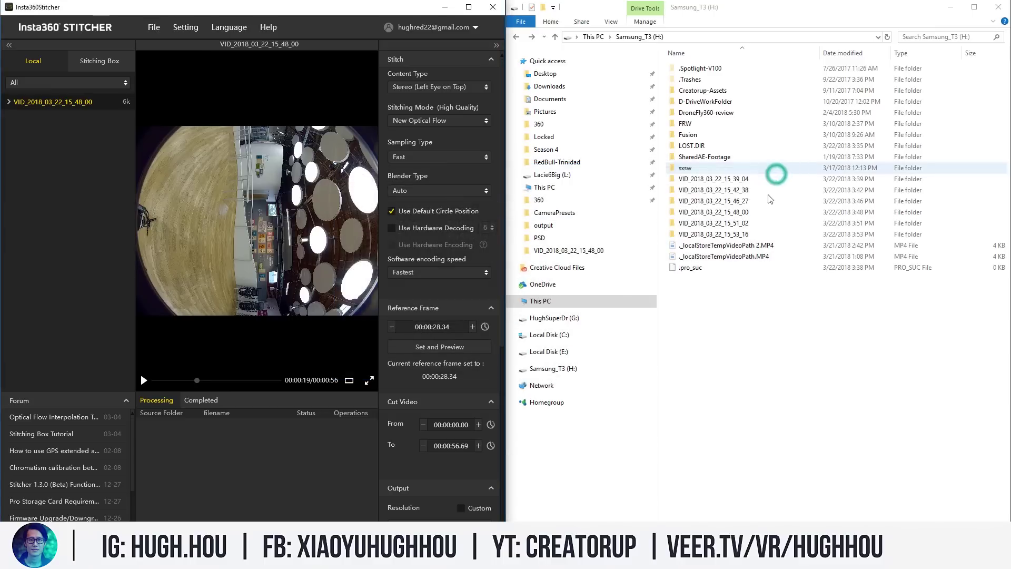
- In File Explorer, open the Insta360PRO-6KStereo project folder under SGO Data > Projects in the user's folder on drive C
{"action": "left_click", "coordinate": [777, 407]}
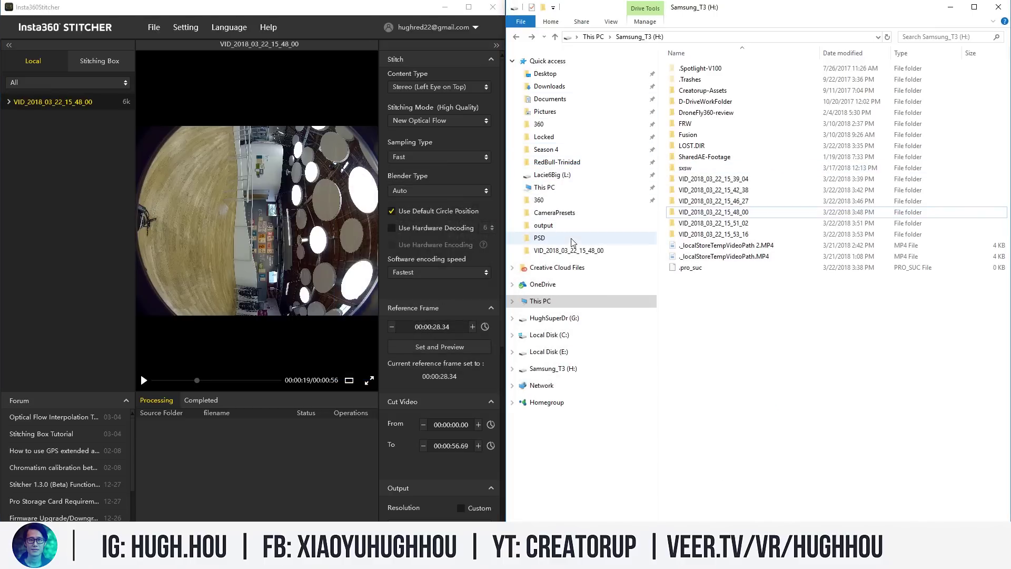
{"action": "left_click", "coordinate": [544, 189]}
{"action": "left_click", "coordinate": [688, 118]}
{"action": "double_click", "coordinate": [687, 117]}
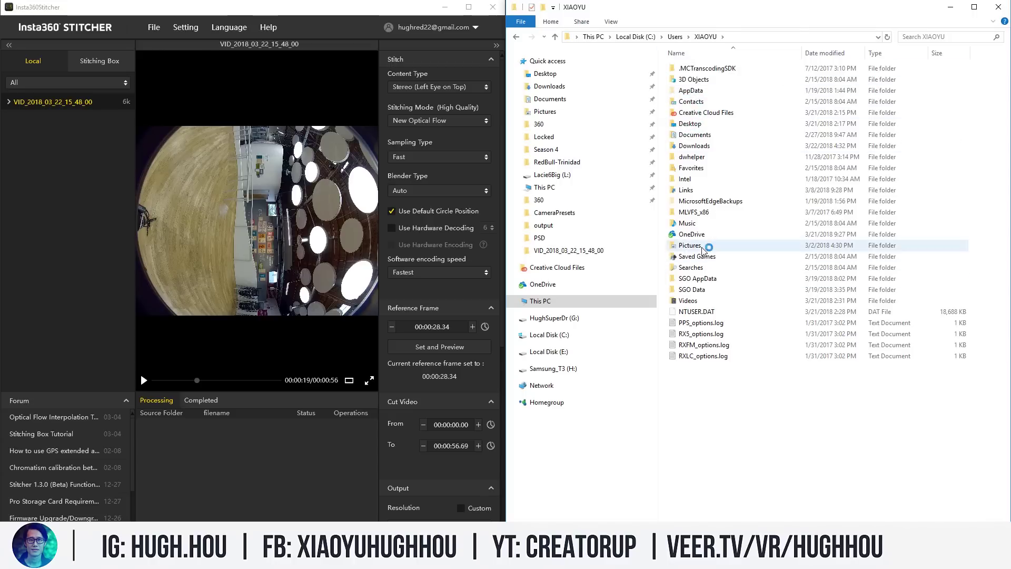
{"action": "double_click", "coordinate": [693, 291]}
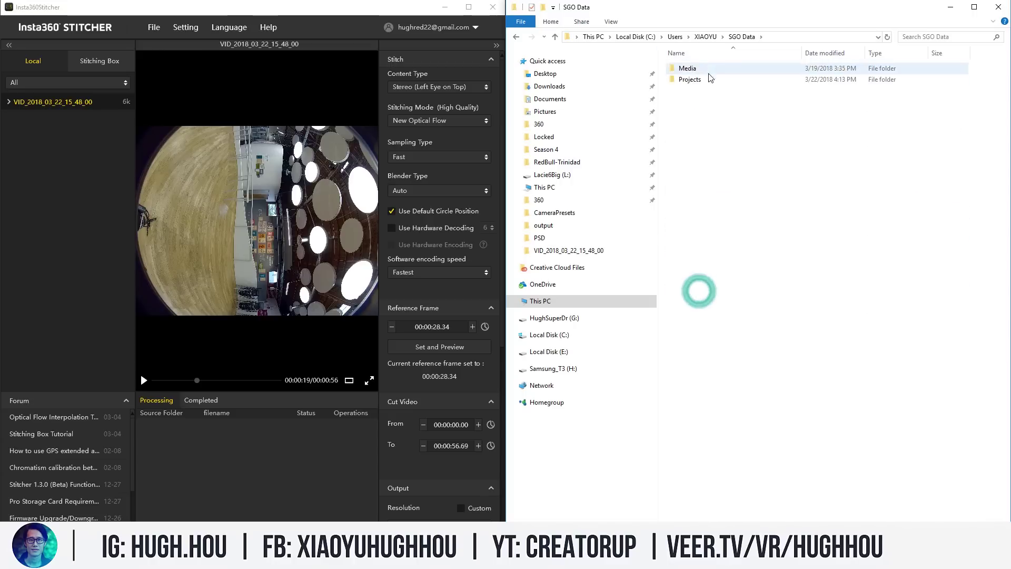
{"action": "double_click", "coordinate": [687, 80]}
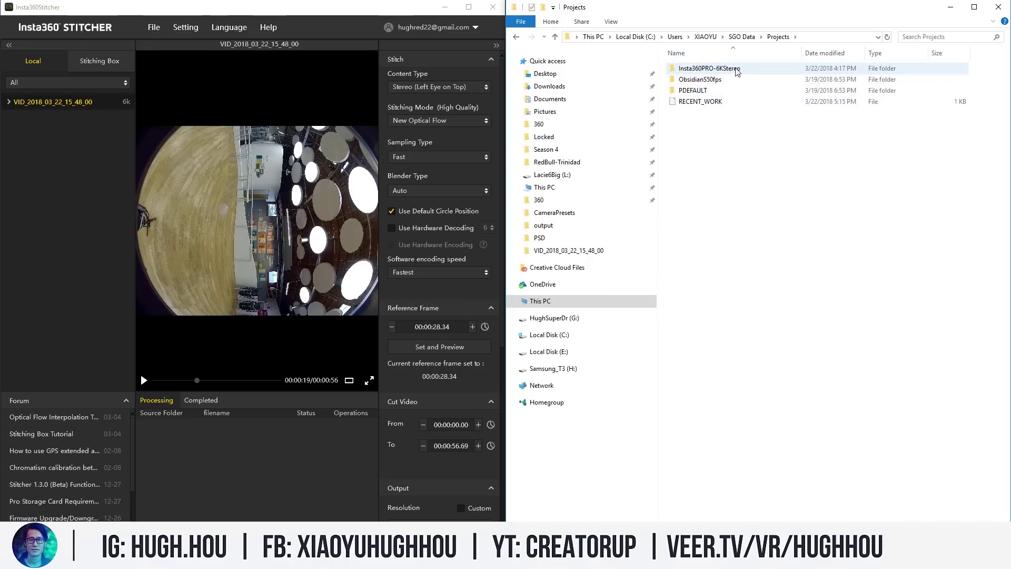
{"action": "double_click", "coordinate": [701, 69]}
- Open the .VRPresets_Insta360PRO-6KStereo file for editing and set MISTIKA_FPS to 29.97
{"action": "left_click", "coordinate": [706, 146]}
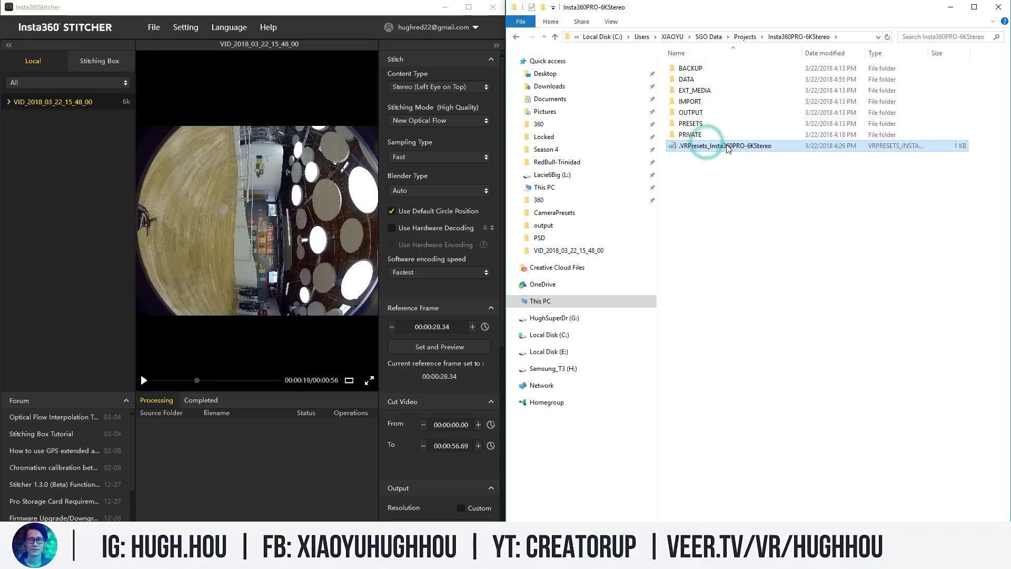
{"action": "right_click", "coordinate": [733, 148]}
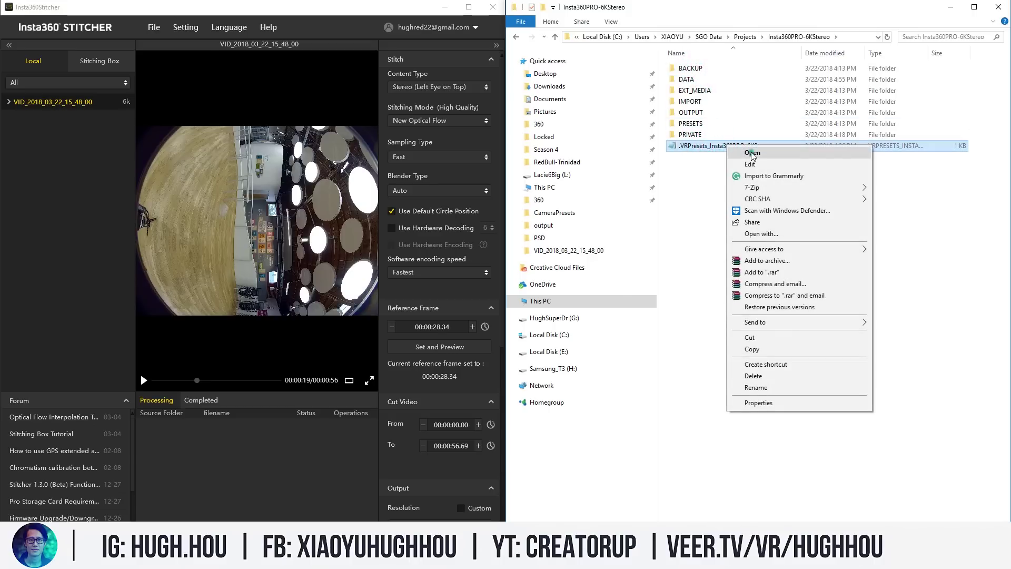
{"action": "left_click", "coordinate": [752, 154]}
{"action": "left_click_drag", "start_coordinate": [372, 145], "coordinate": [423, 147]}
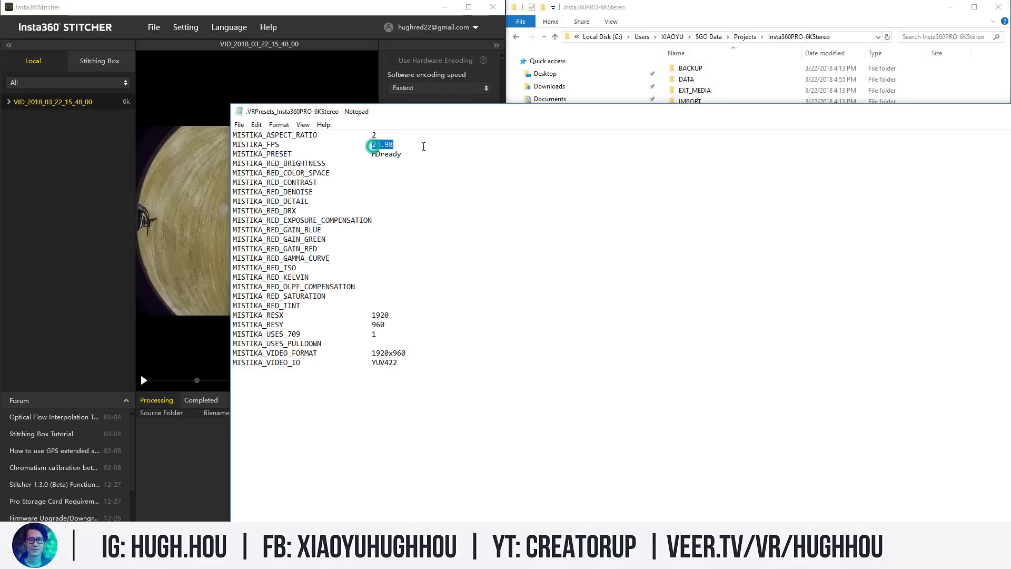
{"action": "type", "text": "29."}
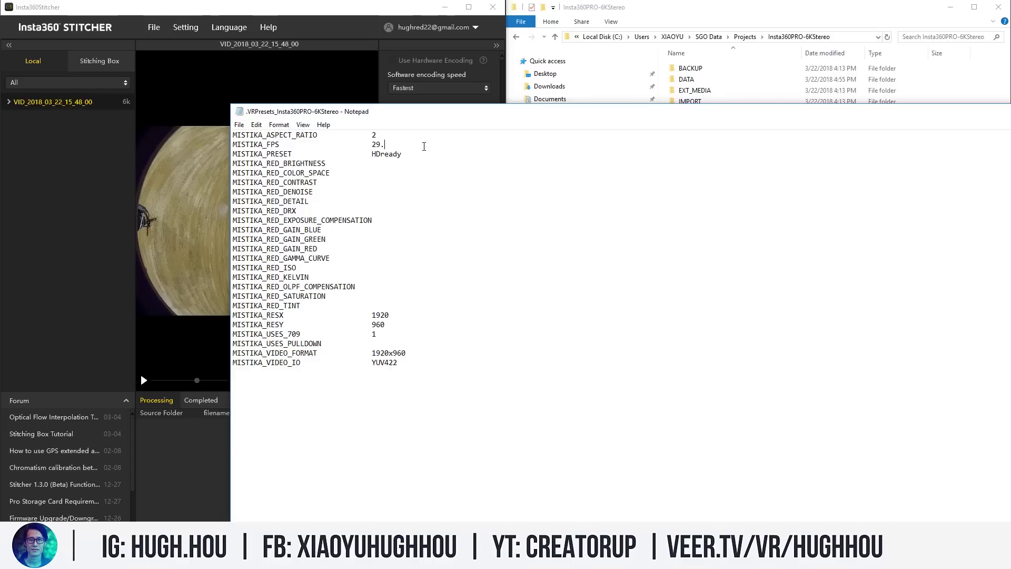
{"action": "type", "text": "978"}
{"action": "left_click", "coordinate": [468, 205]}
- Check the Stitcher's output settings and set MISTIKA_RESX to 6400 and MISTIKA_RESY to 3200 in the preset file
{"action": "key", "text": "alt+F4"}
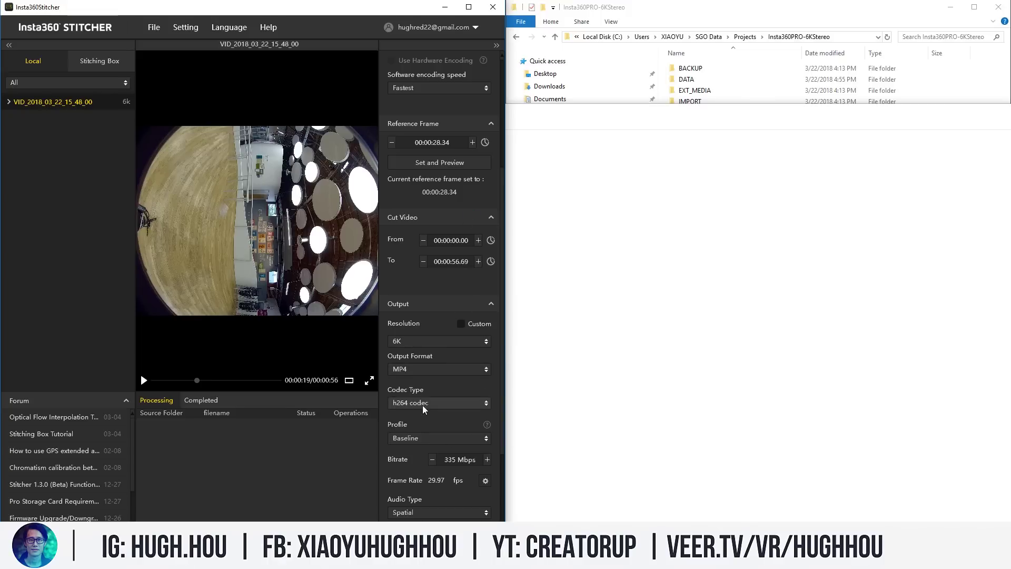
{"action": "left_click", "coordinate": [482, 341]}
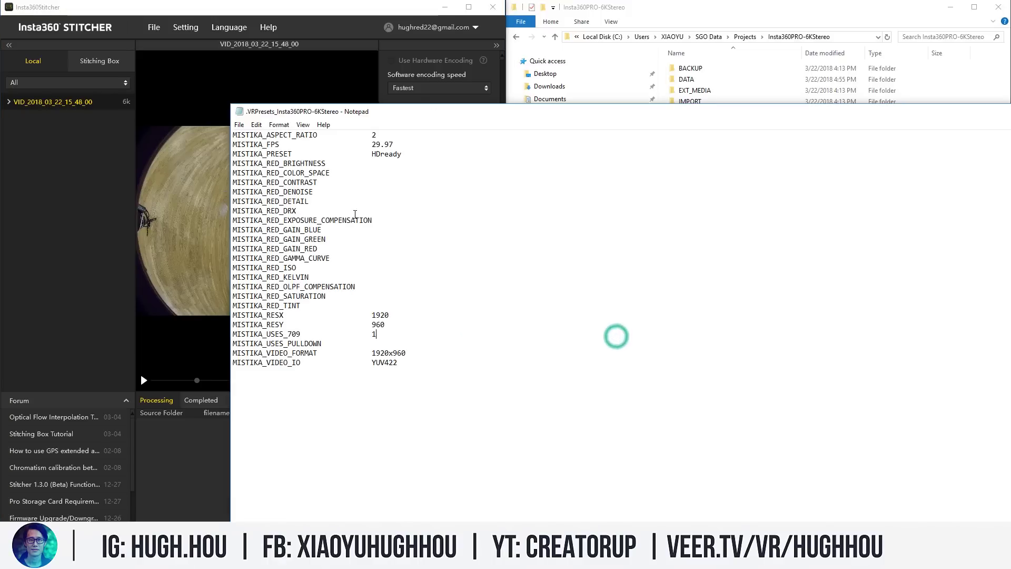
{"action": "double_click", "coordinate": [375, 315]}
{"action": "type", "text": "6400"}
{"action": "double_click", "coordinate": [374, 324]}
{"action": "type", "text": "3200"}
{"action": "left_click", "coordinate": [423, 337]}
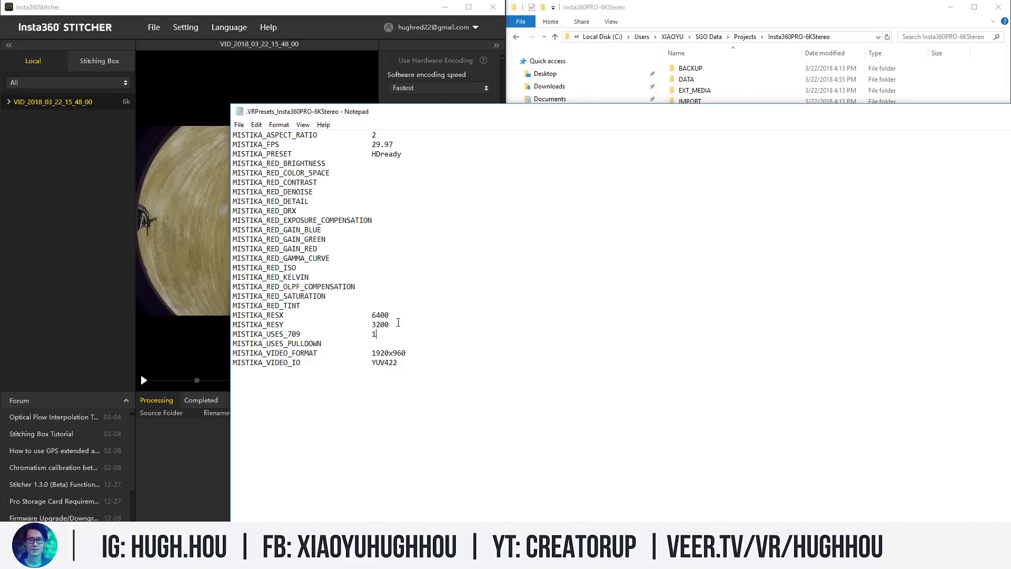
- Set MISTIKA_VIDEO_FORMAT to 6400x3200 by copying in the RESX and RESY values
{"action": "left_click_drag", "start_coordinate": [373, 316], "coordinate": [389, 316]}
{"action": "key", "text": "ctrl+c"}
{"action": "left_click_drag", "start_coordinate": [373, 354], "coordinate": [389, 353]}
{"action": "key", "text": "ctrl+v"}
{"action": "double_click", "coordinate": [374, 325]}
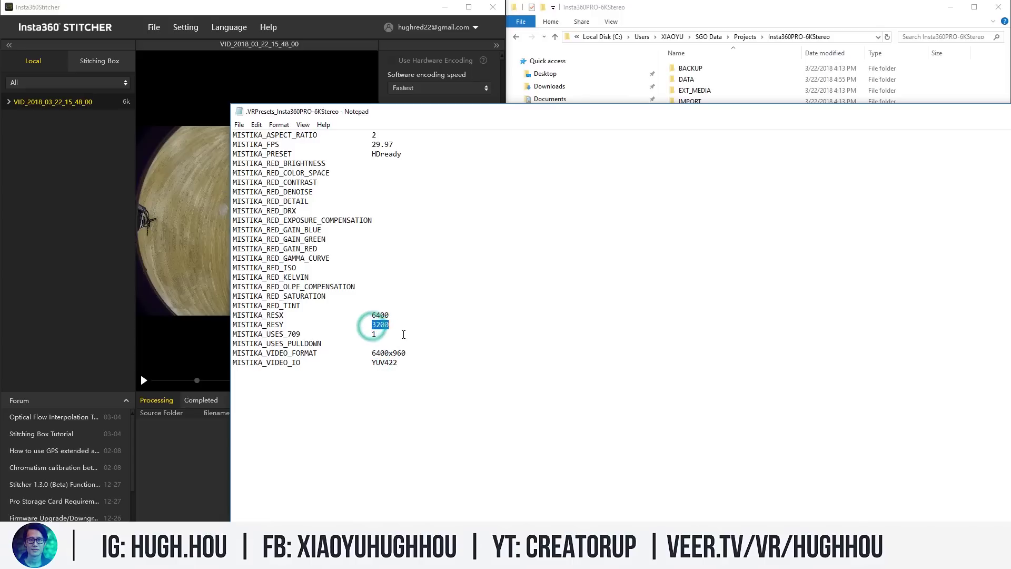
{"action": "key", "text": "ctrl+c"}
{"action": "left_click_drag", "start_coordinate": [393, 353], "coordinate": [406, 353]}
{"action": "key", "text": "ctrl+v"}
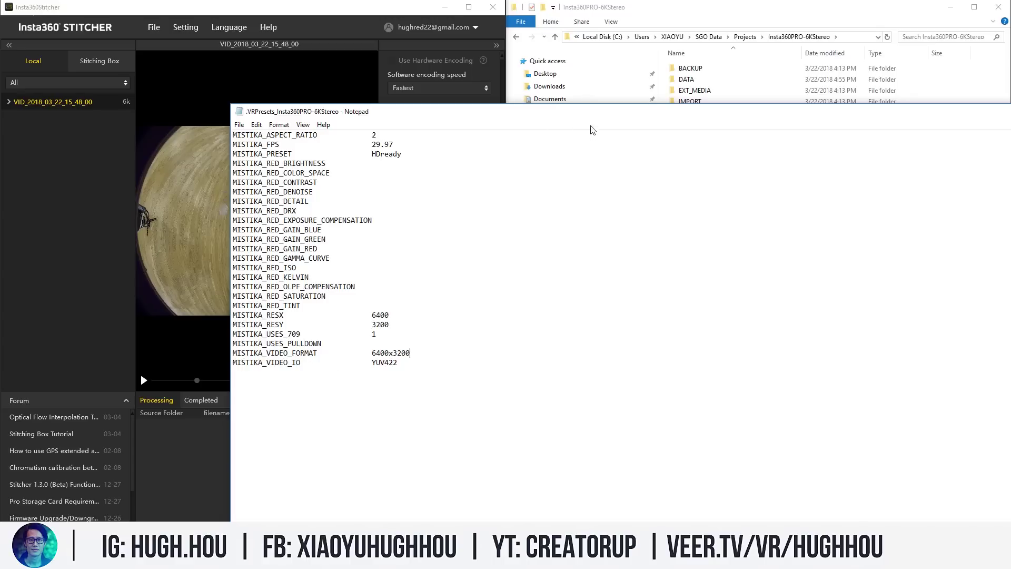
- Close the preset file with its changes saved and open the Insta360PRO-6KStereo project from the project manager
{"action": "left_click_drag", "start_coordinate": [594, 113], "coordinate": [431, 117]}
{"action": "left_click_drag", "start_coordinate": [936, 111], "coordinate": [875, 112]}
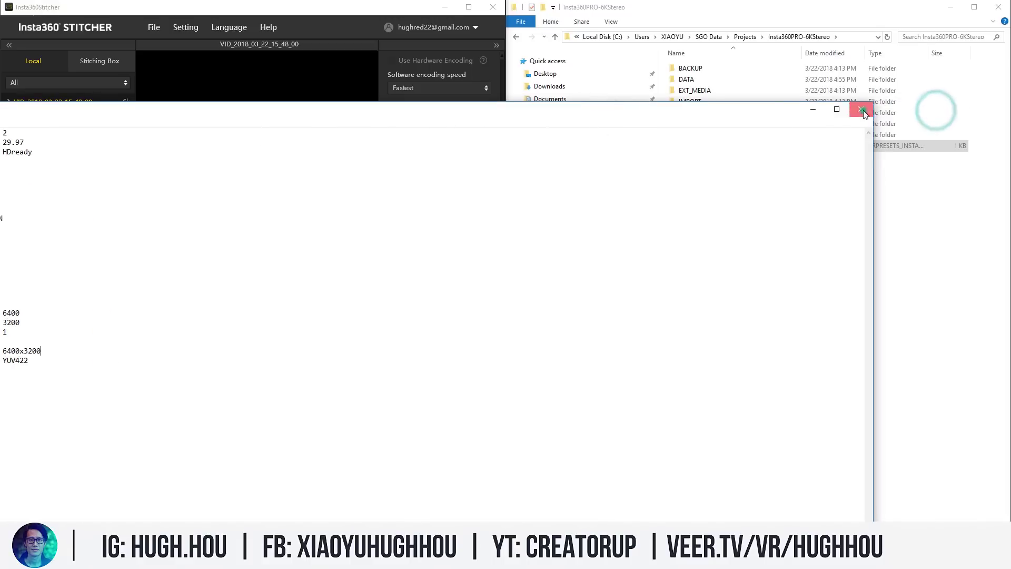
{"action": "left_click", "coordinate": [863, 110]}
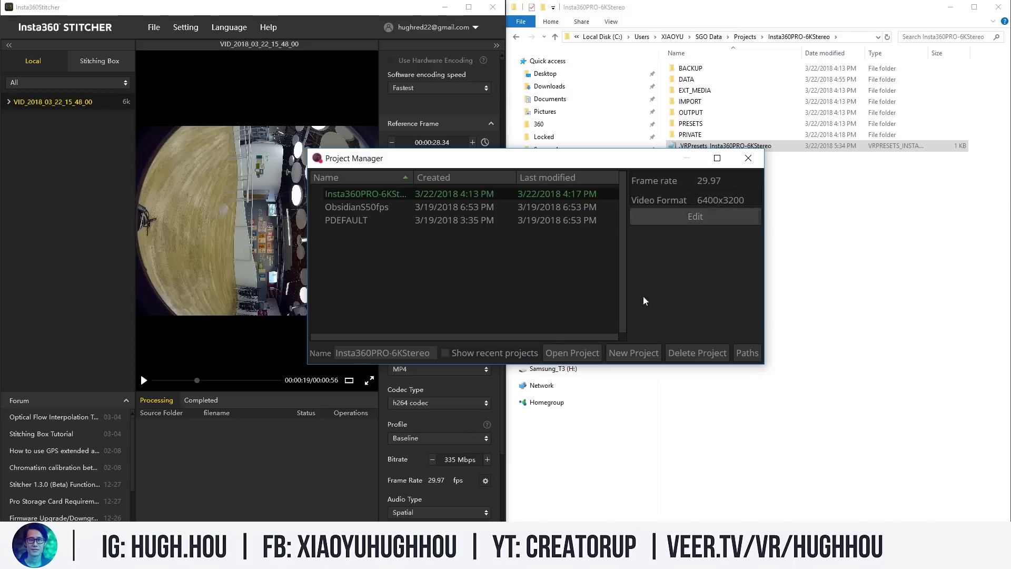
{"action": "left_click", "coordinate": [577, 357]}
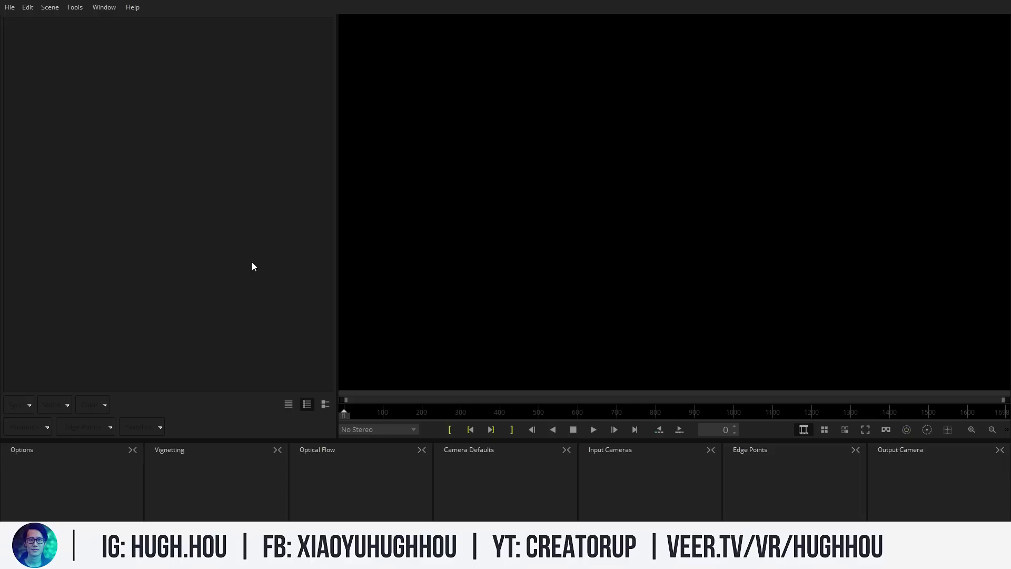
- Bring origin_0.mp4 through origin_5.mp4 from the VID_2018_03_22_15_48_00 folder into the empty project as a camera stack
{"action": "left_click", "coordinate": [116, 226]}
{"action": "mouse_move", "coordinate": [202, 559]}
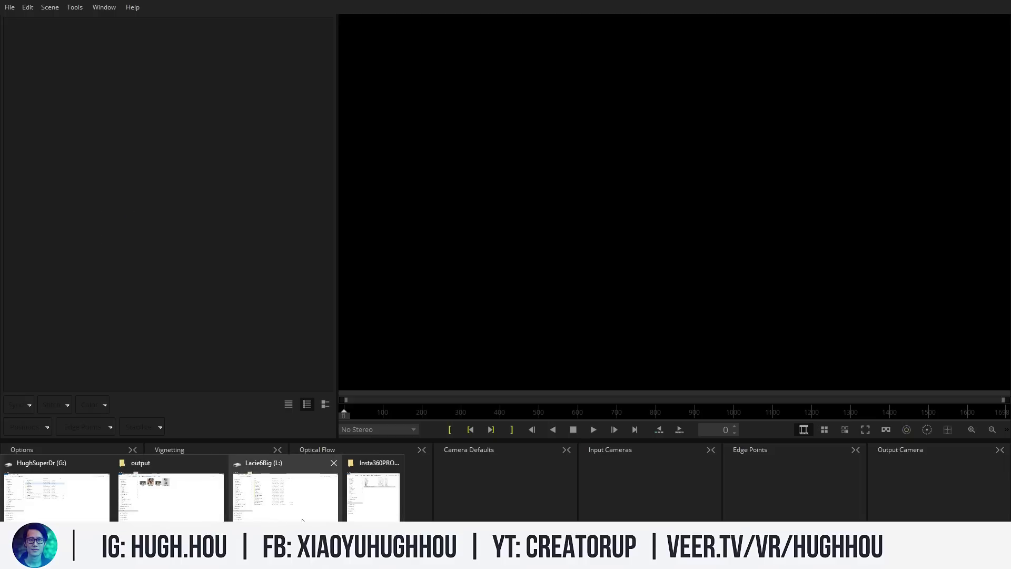
{"action": "mouse_move", "coordinate": [299, 515]}
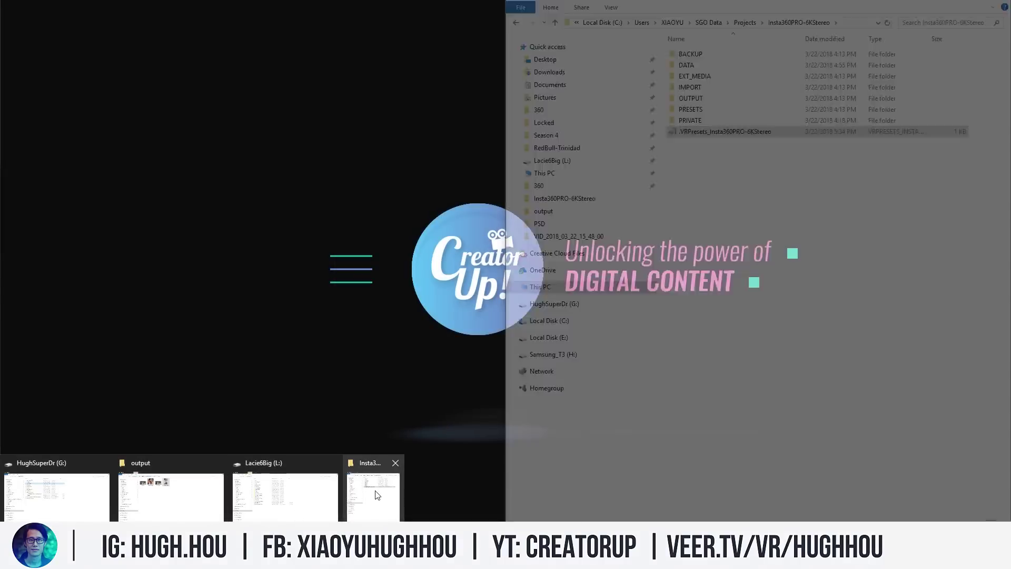
{"action": "left_click", "coordinate": [375, 490]}
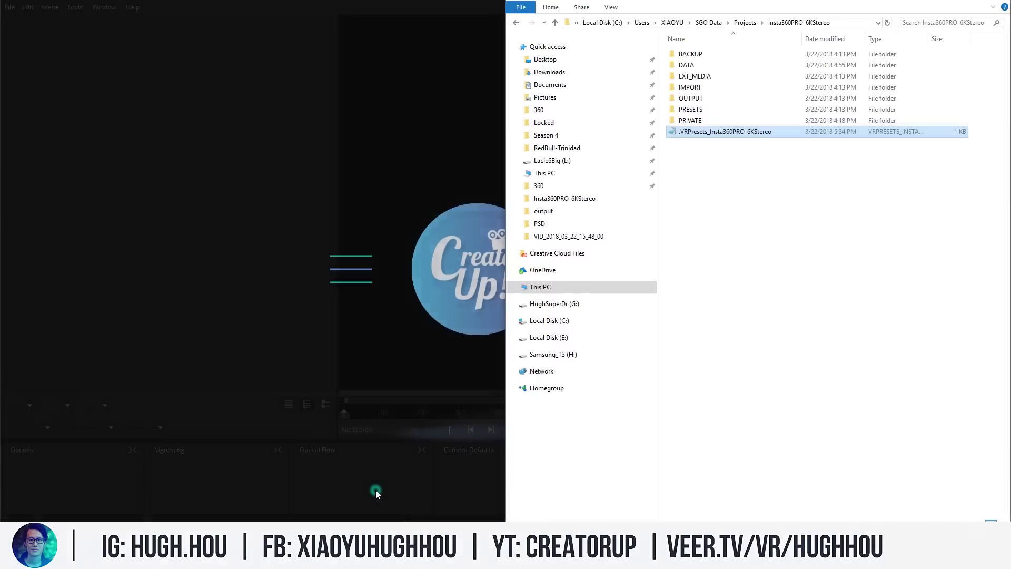
{"action": "key", "text": "alt+Tab"}
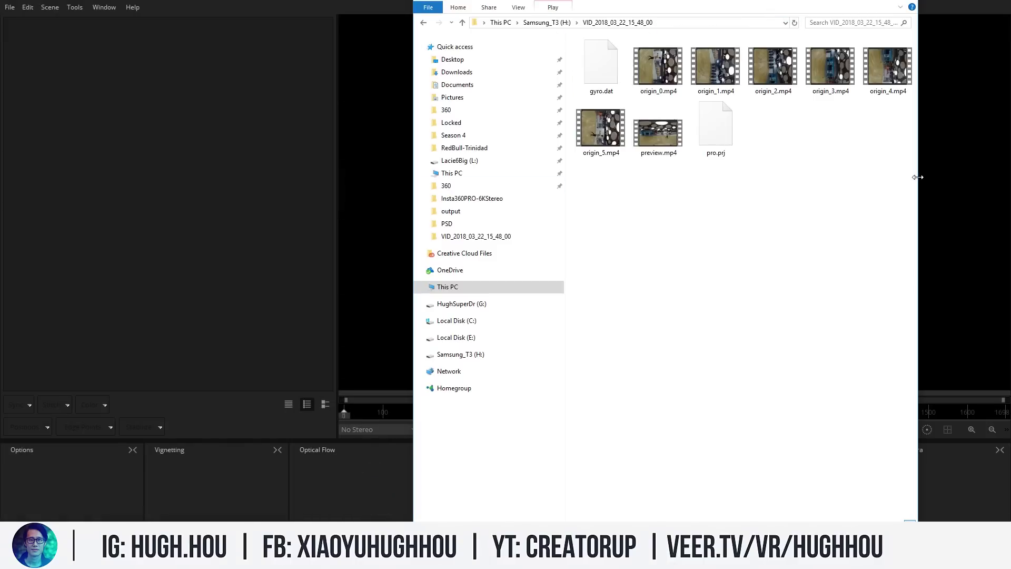
{"action": "left_click_drag", "start_coordinate": [917, 177], "coordinate": [958, 177]}
{"action": "left_click", "coordinate": [674, 75]}
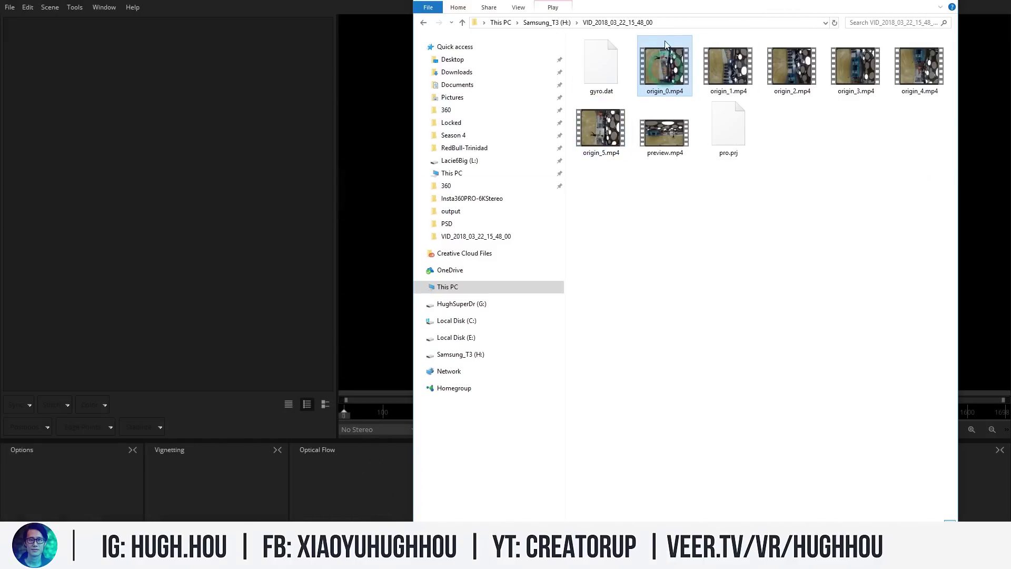
{"action": "left_click", "coordinate": [607, 136], "text": "shift"}
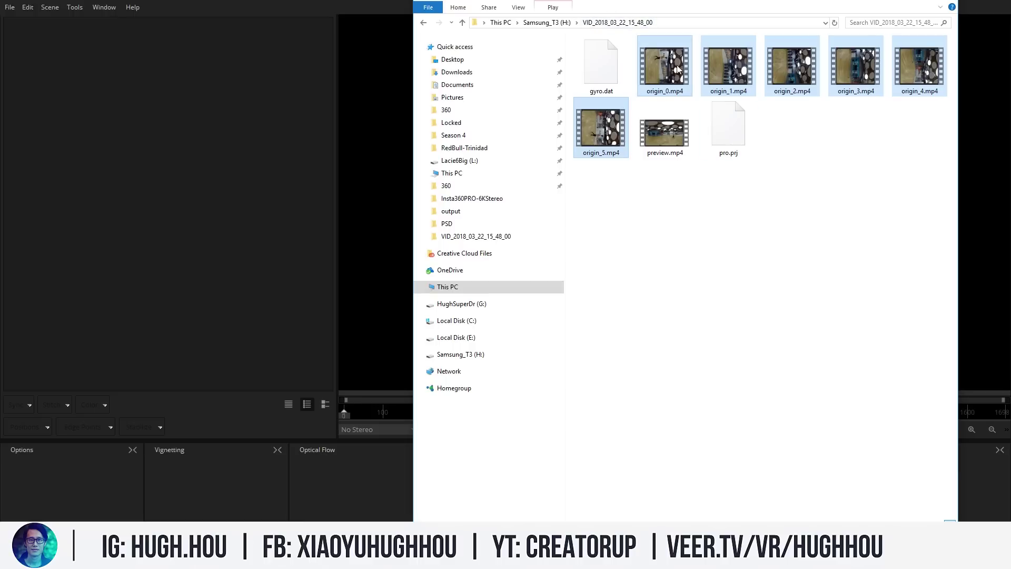
{"action": "left_click_drag", "start_coordinate": [667, 74], "coordinate": [202, 183]}
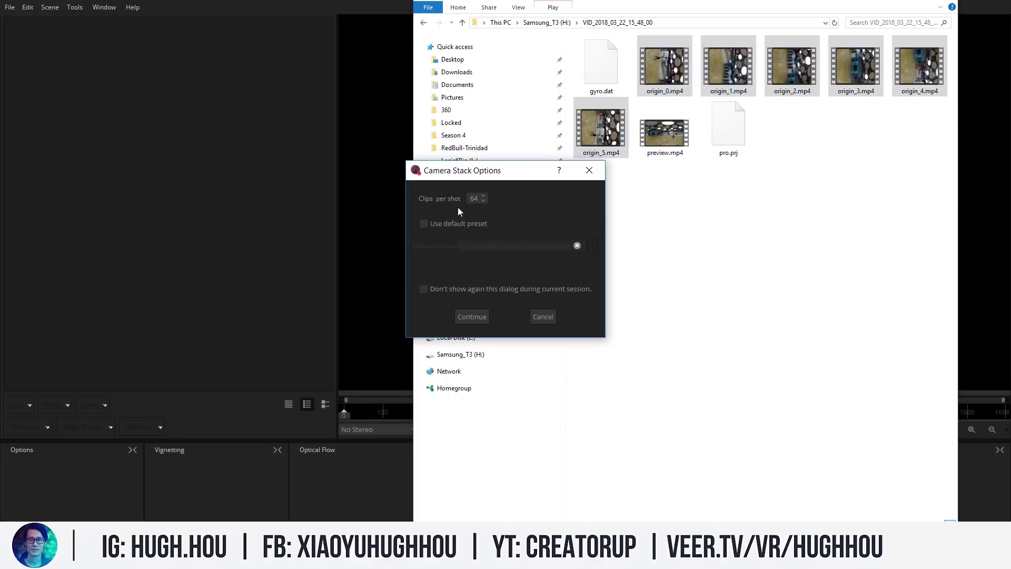
- Set the camera stack to 6 clips per shot and enable the use of a default preset
{"action": "double_click", "coordinate": [474, 199]}
{"action": "type", "text": "6"}
{"action": "left_click", "coordinate": [424, 223]}
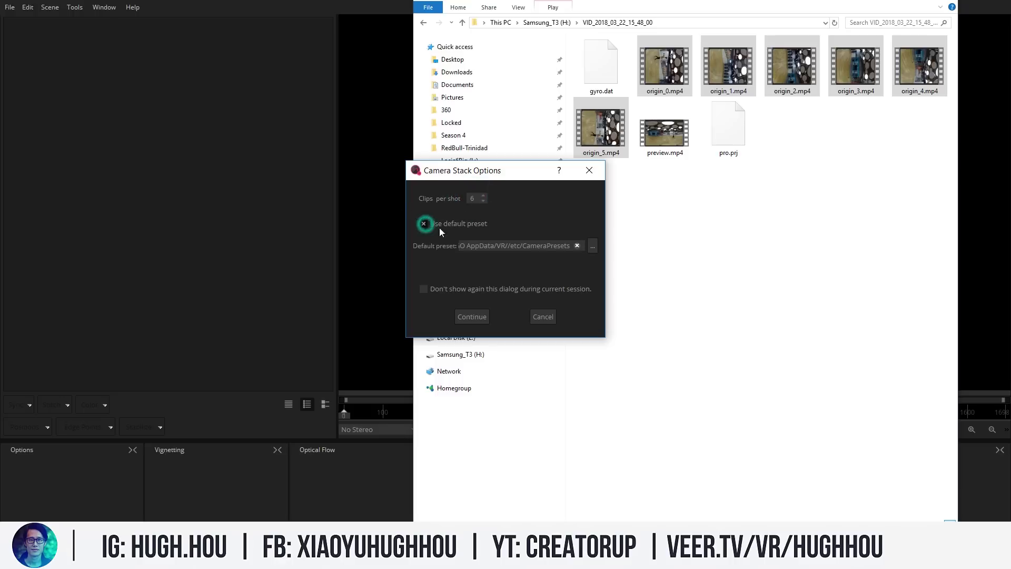
- Choose Insta360Pro_3200x2400.grp from CameraPresets as the default preset and continue the camera stack import
{"action": "left_click", "coordinate": [592, 245]}
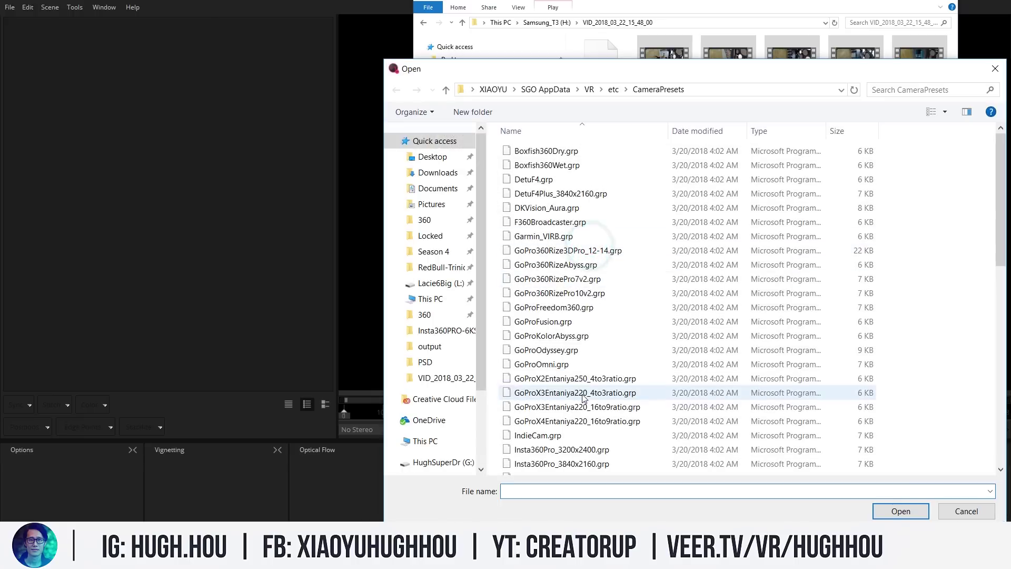
{"action": "scroll", "coordinate": [630, 377], "scroll_direction": "down", "scroll_amount": 4}
{"action": "scroll", "coordinate": [637, 406], "scroll_direction": "down", "scroll_amount": 3}
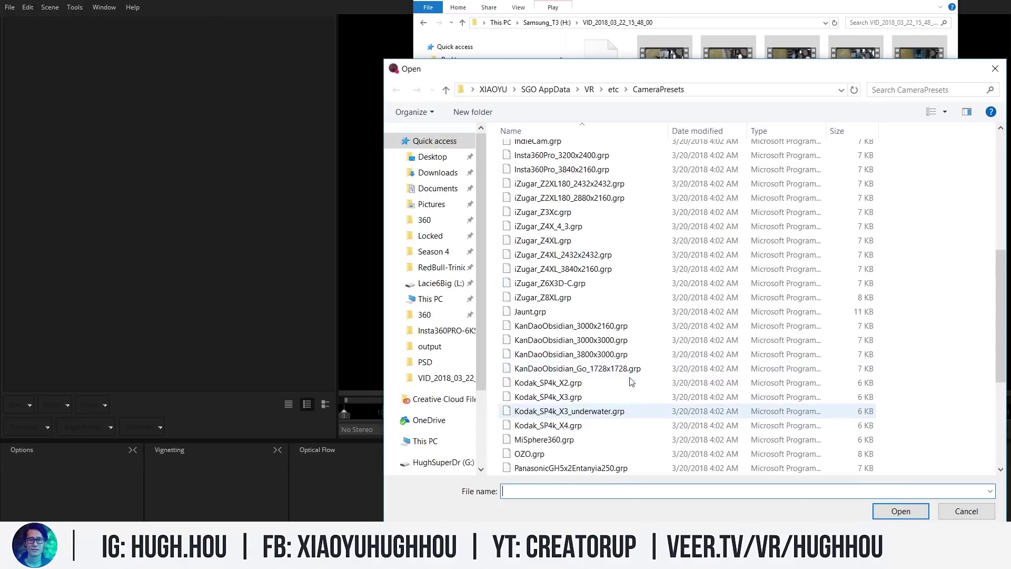
{"action": "scroll", "coordinate": [634, 353], "scroll_direction": "down", "scroll_amount": 2}
{"action": "scroll", "coordinate": [634, 353], "scroll_direction": "down", "scroll_amount": 3}
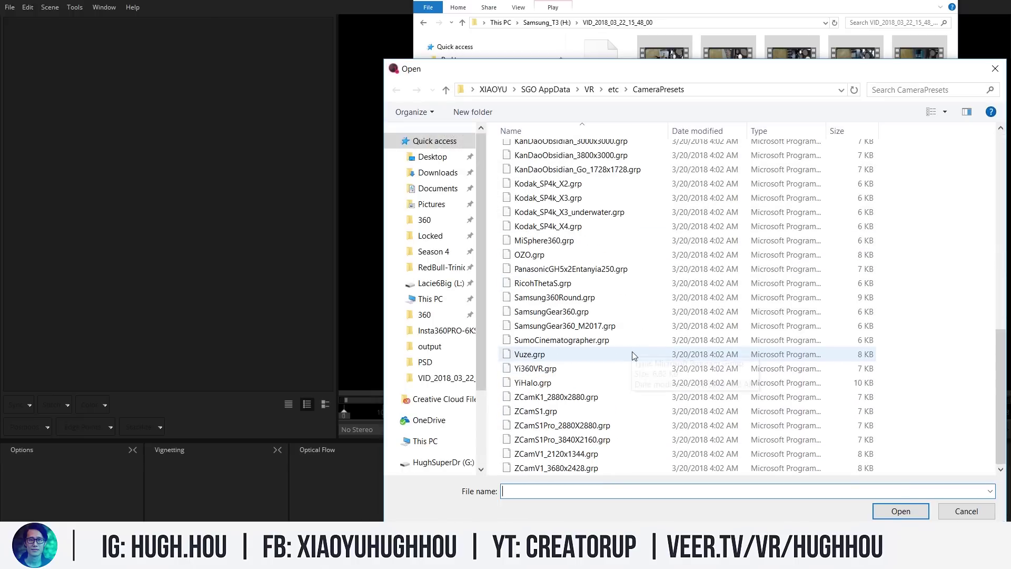
{"action": "scroll", "coordinate": [635, 358], "scroll_direction": "up", "scroll_amount": 8}
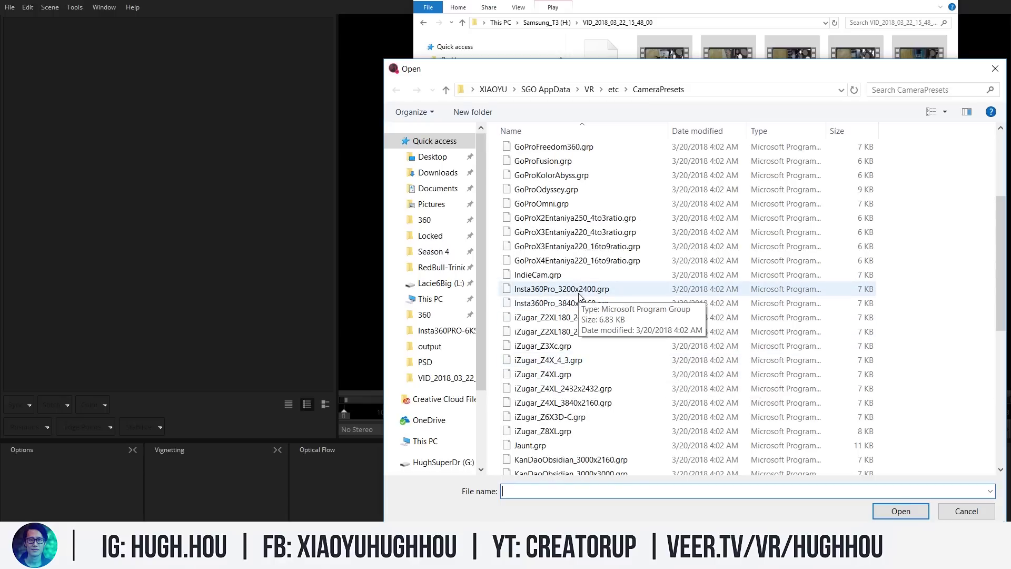
{"action": "left_click", "coordinate": [564, 294]}
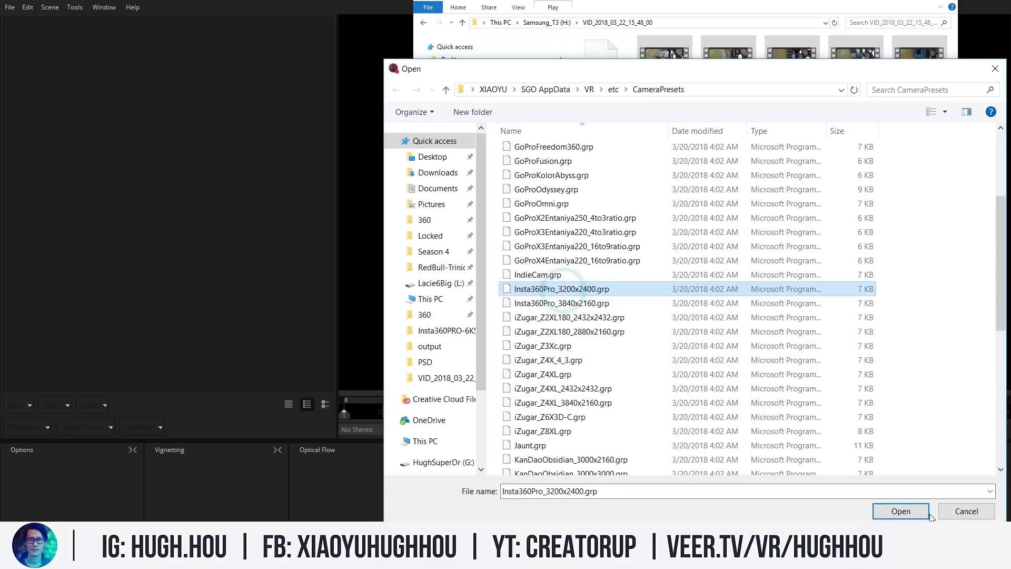
{"action": "left_click", "coordinate": [900, 511]}
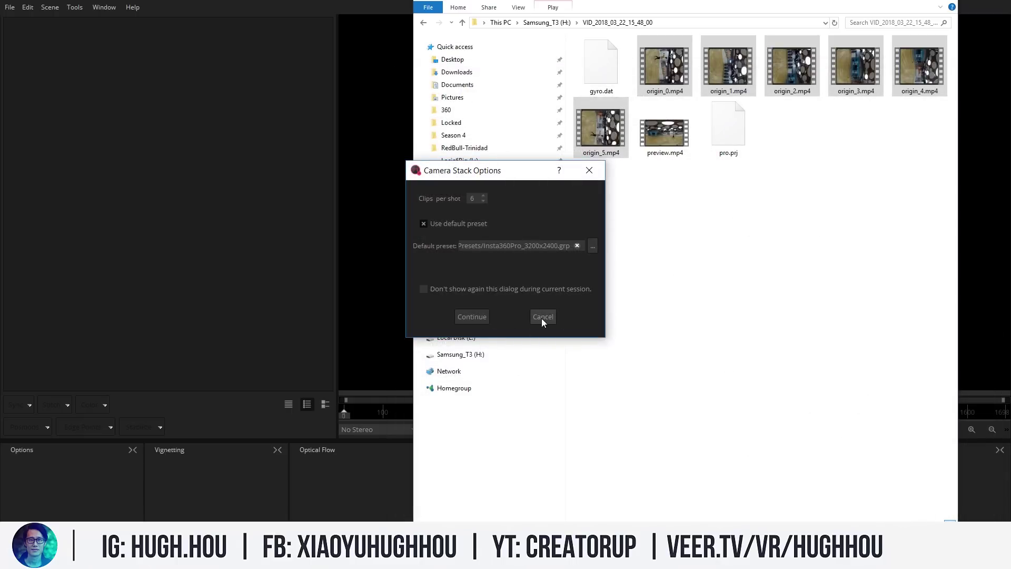
{"action": "left_click", "coordinate": [482, 317]}
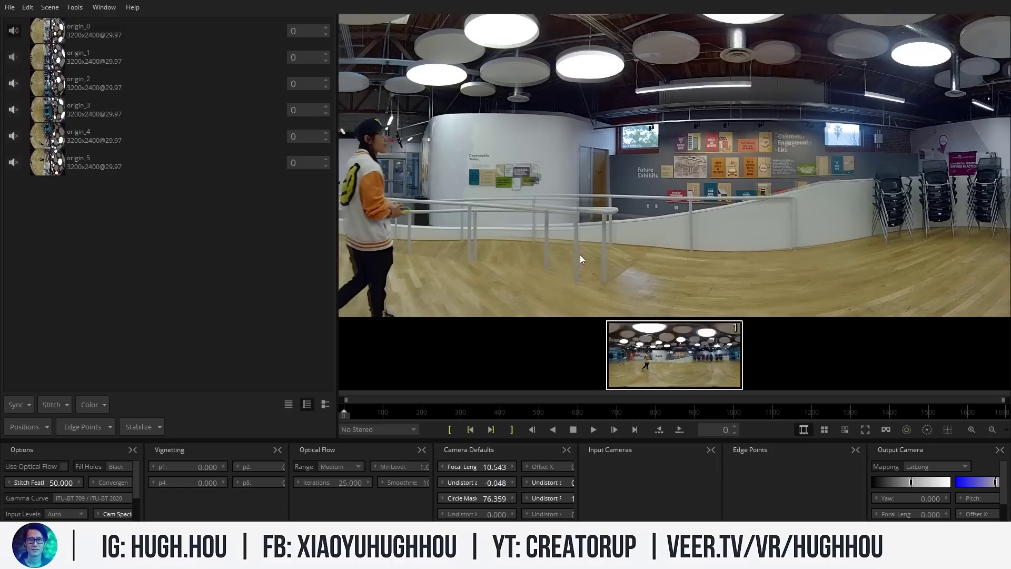
- Hide the storyboard strip and show the panorama in B&W Anaglyph to check the stereo alignment around the walking man and the wall
{"action": "left_click", "coordinate": [805, 430]}
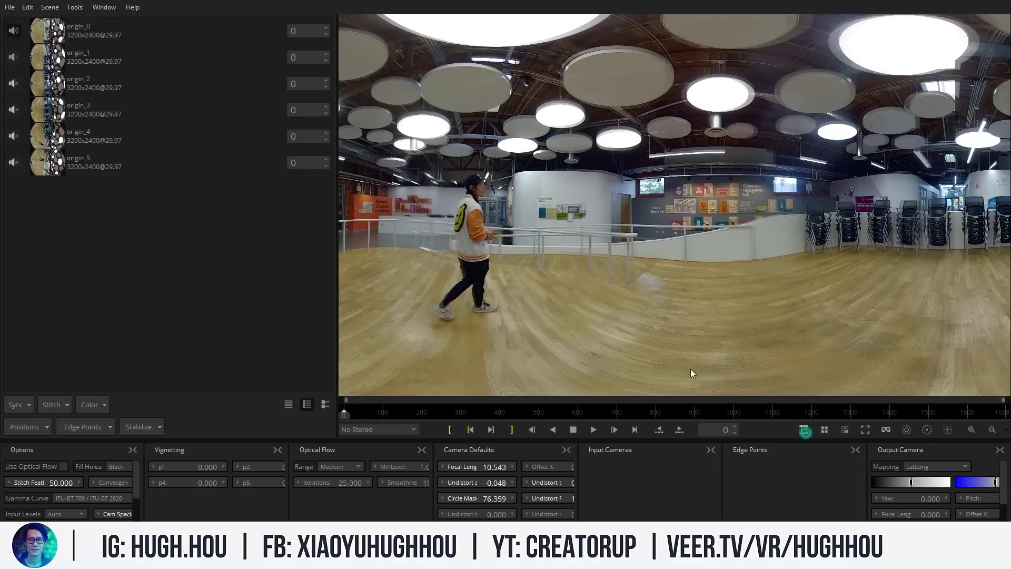
{"action": "scroll", "coordinate": [625, 292], "scroll_direction": "down", "scroll_amount": 3}
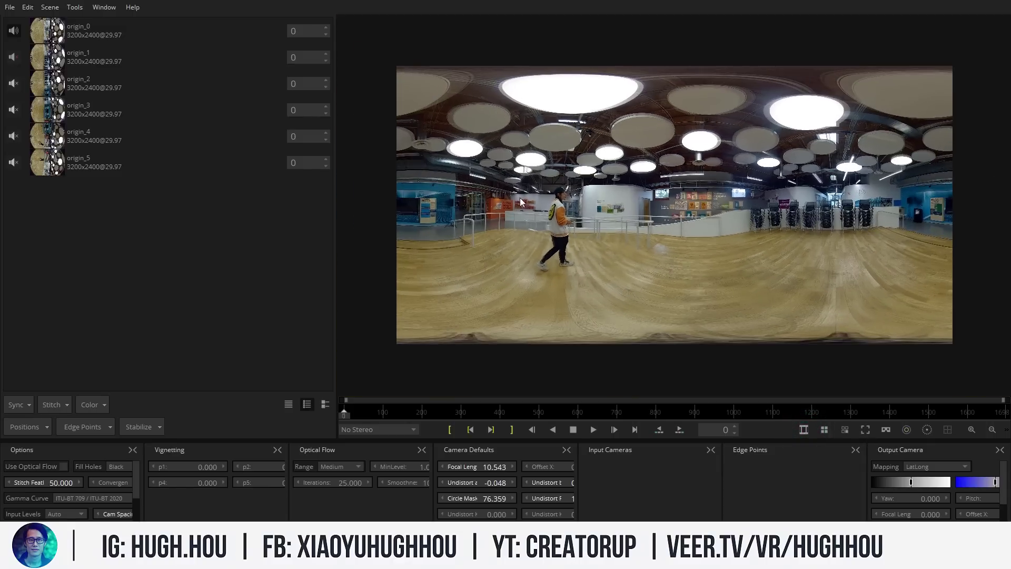
{"action": "left_click", "coordinate": [414, 429]}
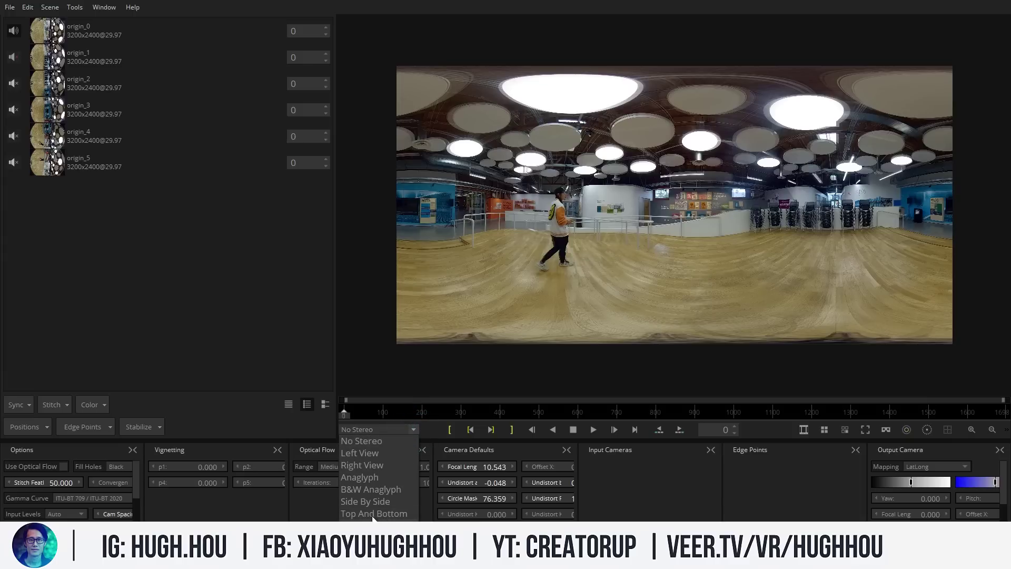
{"action": "left_click", "coordinate": [367, 490]}
{"action": "scroll", "coordinate": [587, 251], "scroll_direction": "up", "scroll_amount": 2}
{"action": "left_click_drag", "start_coordinate": [587, 251], "coordinate": [910, 234]}
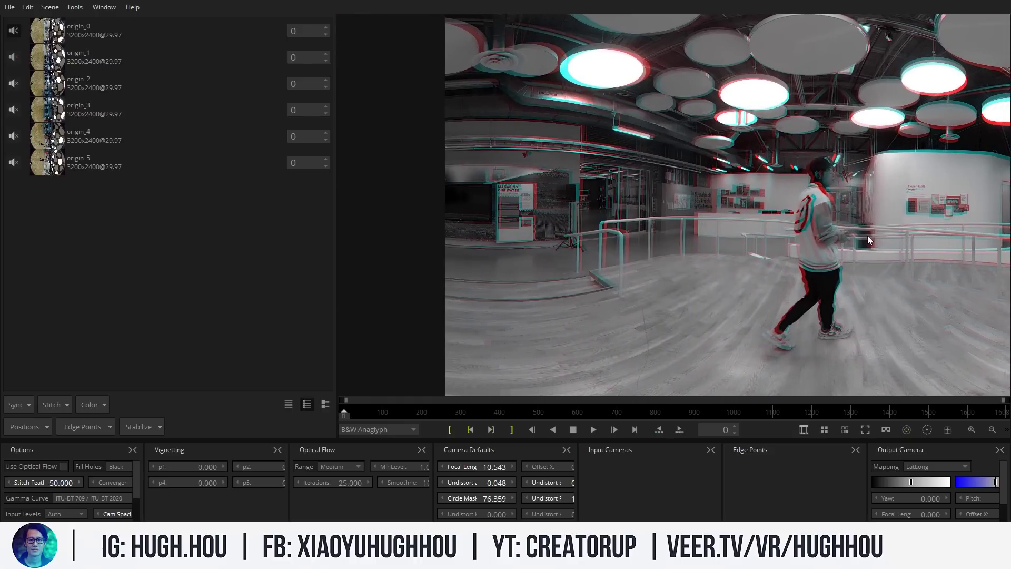
{"action": "scroll", "coordinate": [869, 237], "scroll_direction": "up", "scroll_amount": 2}
{"action": "left_click_drag", "start_coordinate": [879, 257], "coordinate": [780, 237]}
{"action": "scroll", "coordinate": [795, 240], "scroll_direction": "up", "scroll_amount": 2}
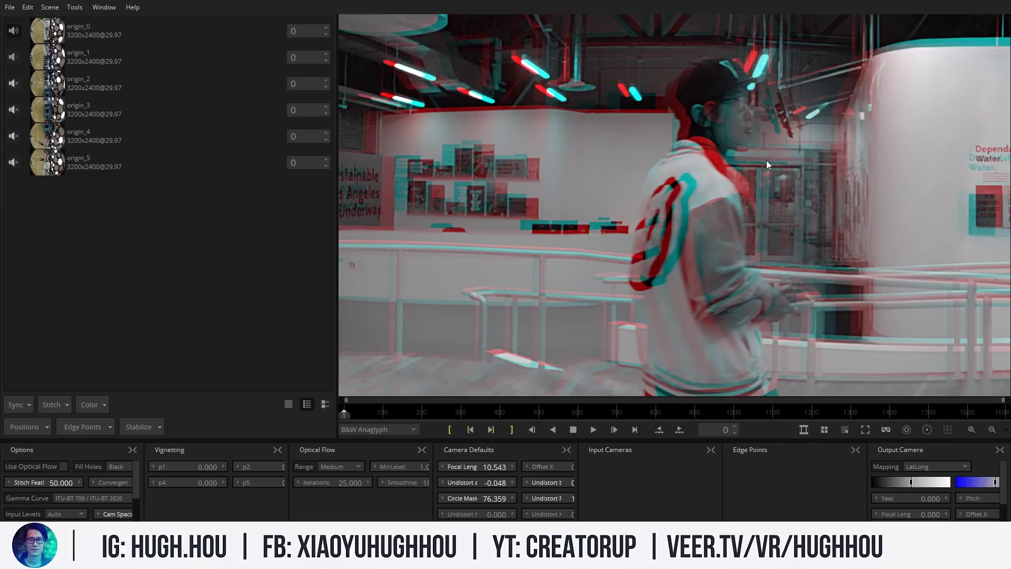
{"action": "left_click_drag", "start_coordinate": [931, 205], "coordinate": [772, 209]}
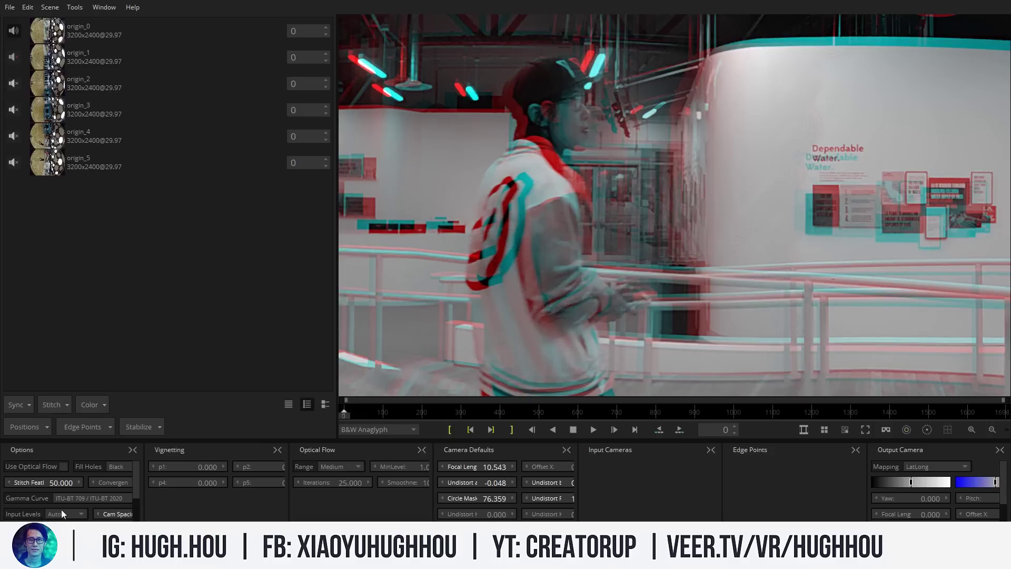
- Switch to File Explorer and locate the pro.prj file in the VID_2018_03_22_15_48_00 folder
{"action": "mouse_move", "coordinate": [204, 558]}
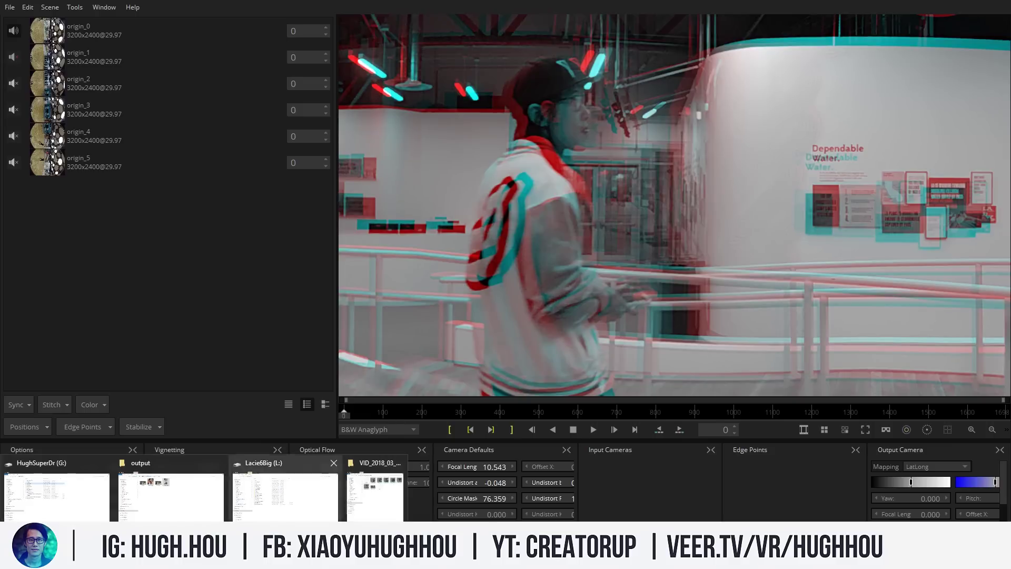
{"action": "left_click", "coordinate": [375, 487]}
{"action": "left_click", "coordinate": [738, 142]}
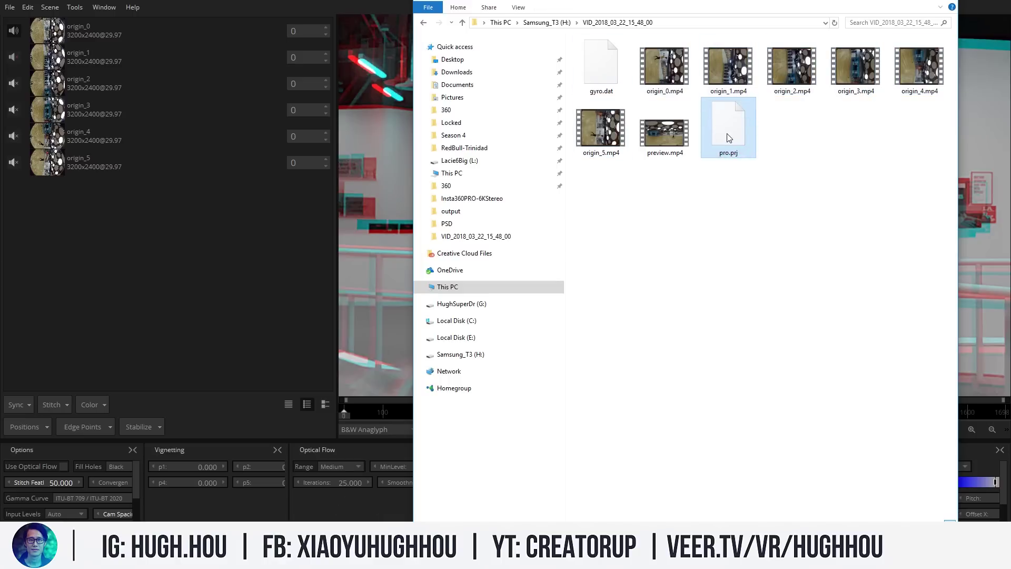
{"action": "left_click_drag", "start_coordinate": [728, 134], "coordinate": [765, 208]}
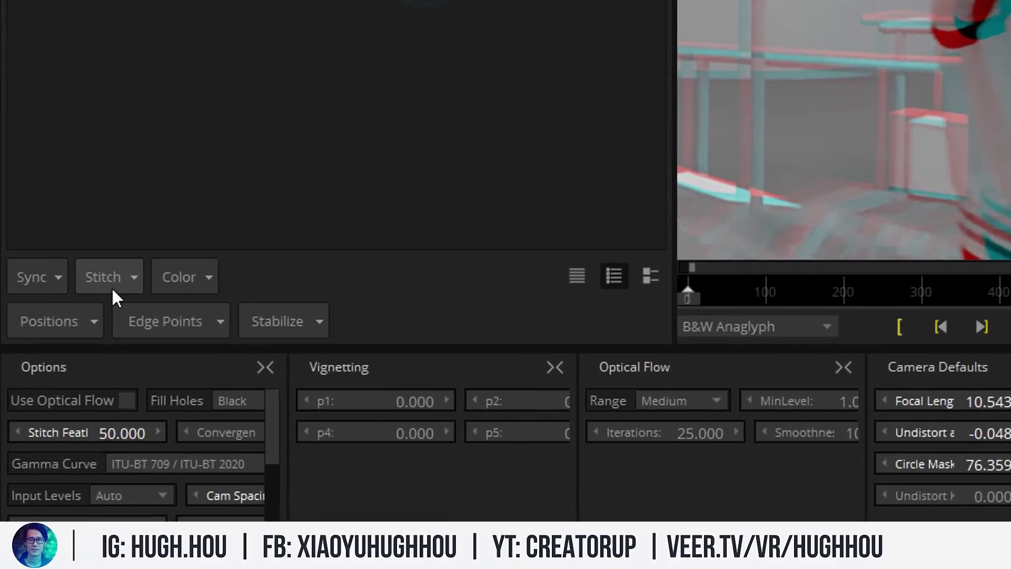
- Import the stitch calibration from pro.prj in the VID_2018_03_22_15_48_00 folder
{"action": "left_click", "coordinate": [122, 277]}
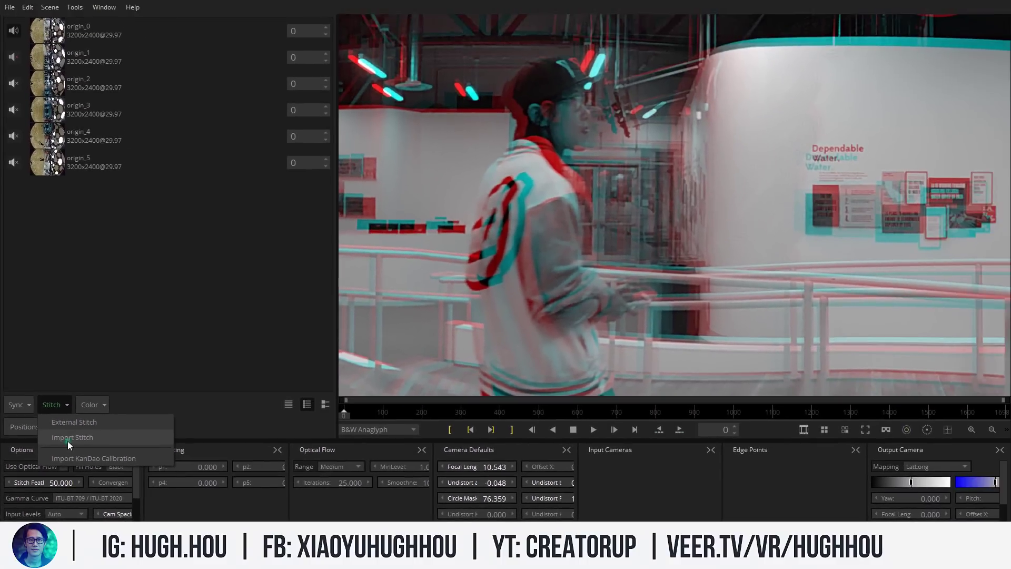
{"action": "left_click", "coordinate": [138, 351]}
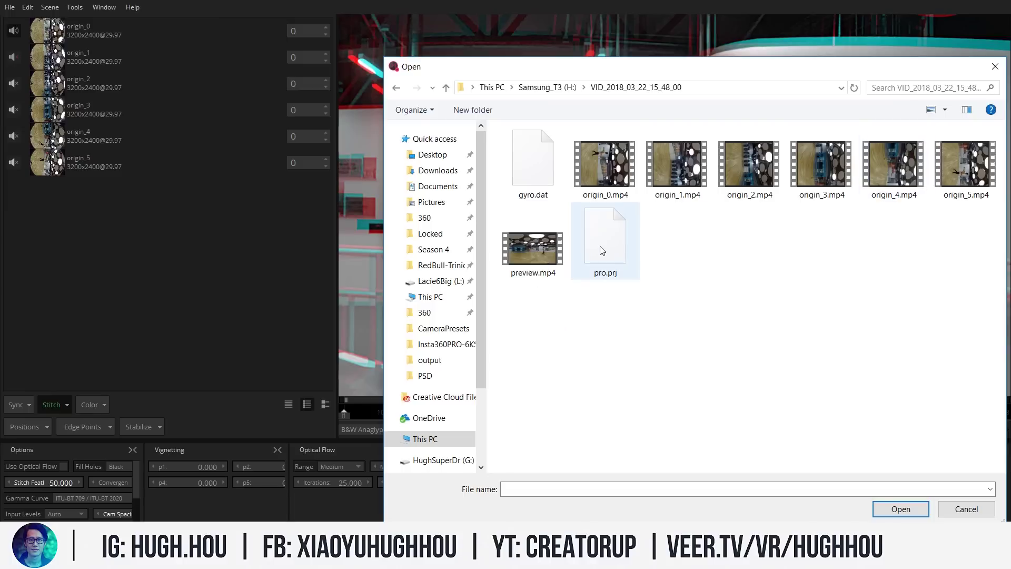
{"action": "left_click", "coordinate": [603, 248]}
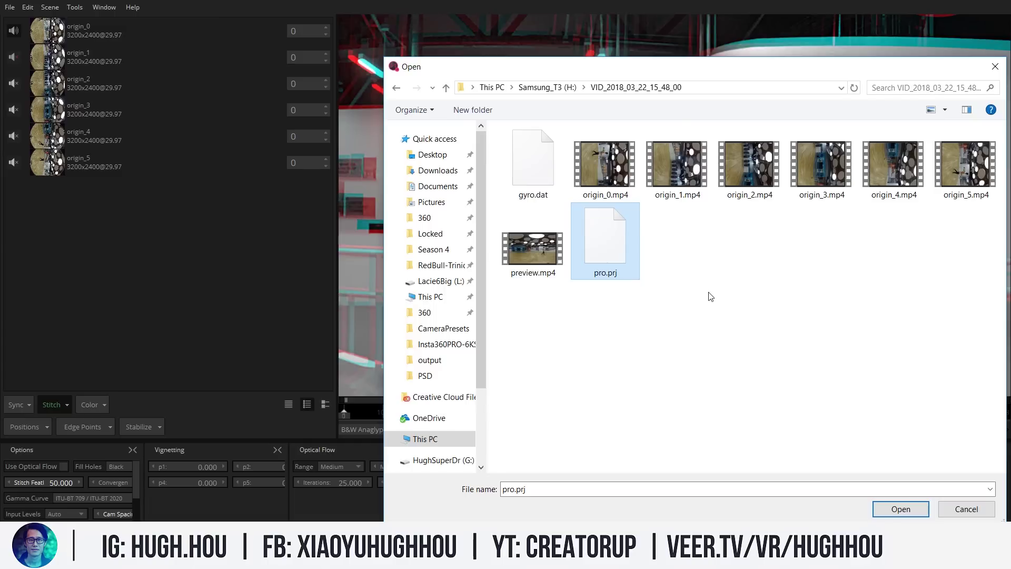
{"action": "left_click_drag", "start_coordinate": [725, 73], "coordinate": [632, 227]}
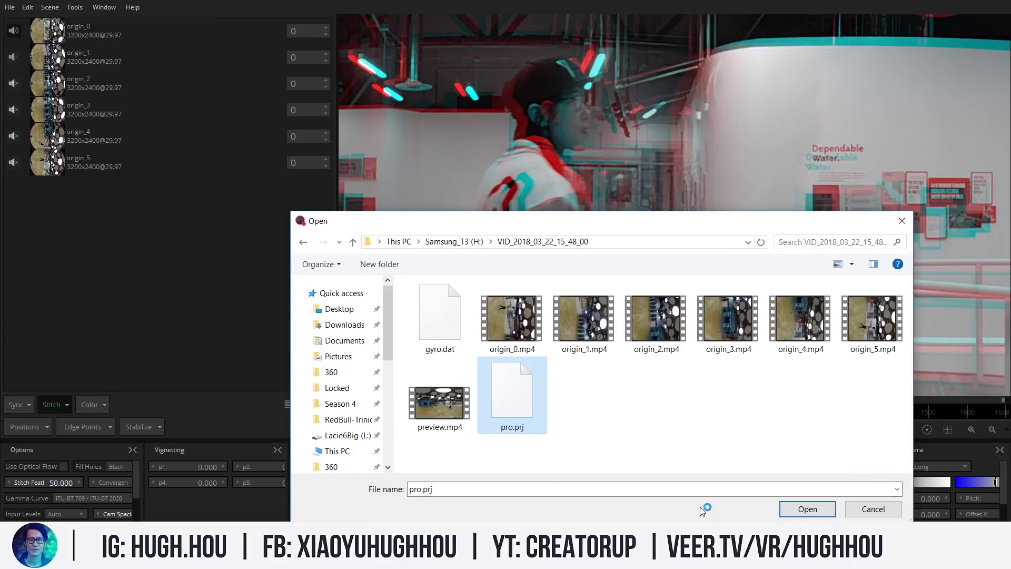
{"action": "left_click", "coordinate": [806, 509]}
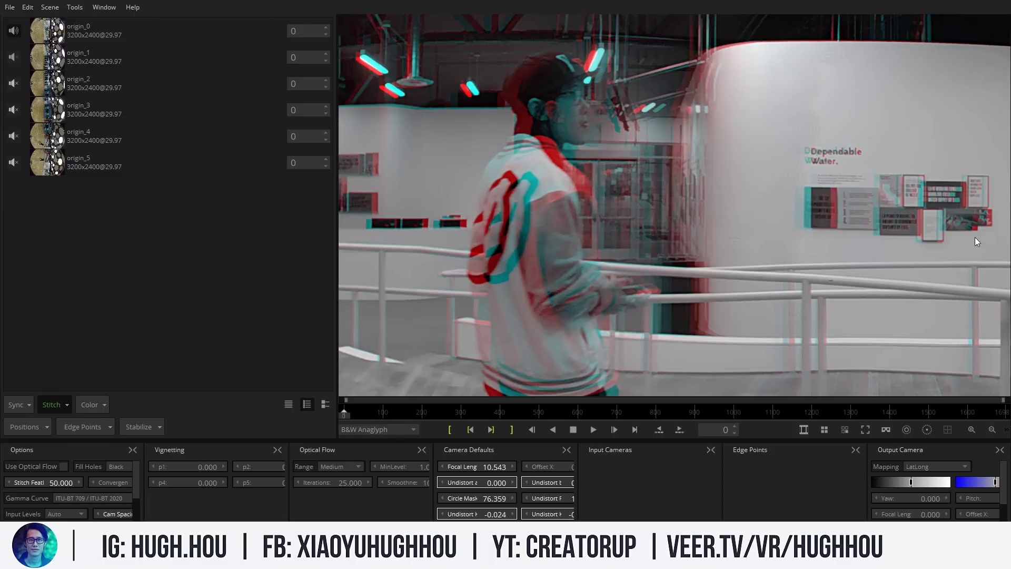
- Examine the anaglyph alignment of the calibrated stitch across the whole panorama and up close around the walls and railings
{"action": "key", "text": "v"}
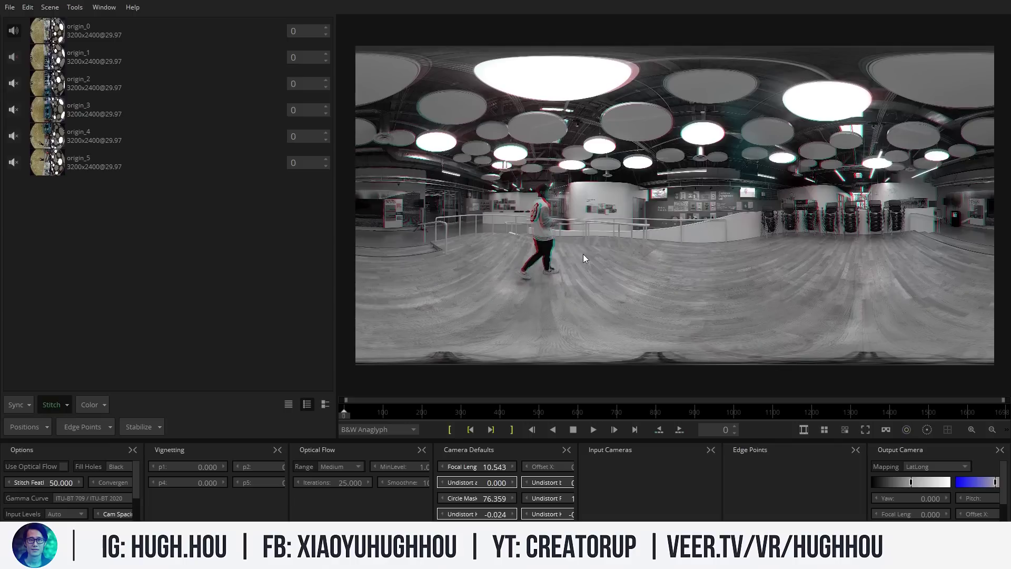
{"action": "scroll", "coordinate": [668, 286], "scroll_direction": "up", "scroll_amount": 6}
{"action": "scroll", "coordinate": [673, 220], "scroll_direction": "up", "scroll_amount": 2}
{"action": "scroll", "coordinate": [672, 254], "scroll_direction": "down", "scroll_amount": 8}
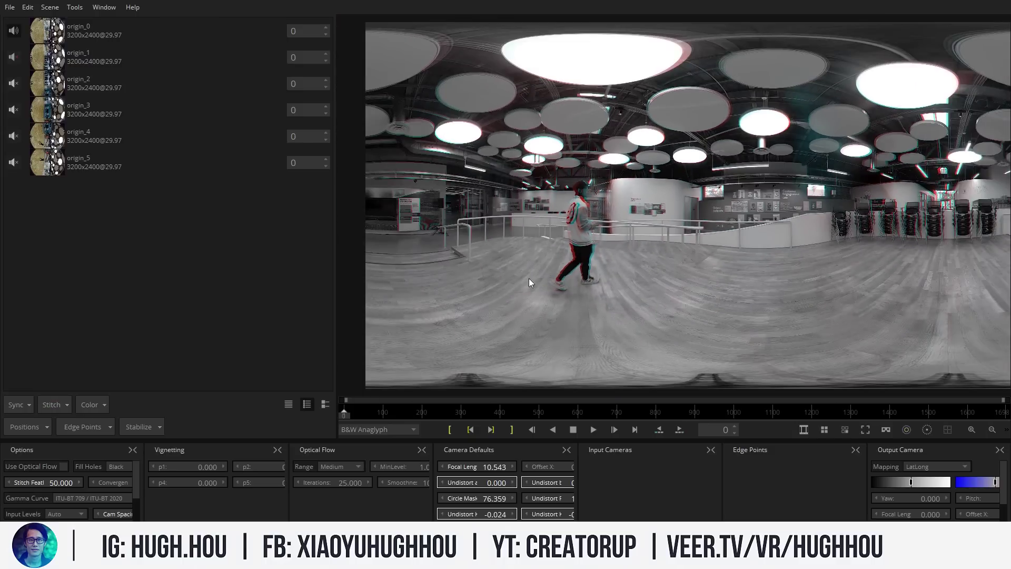
{"action": "scroll", "coordinate": [521, 258], "scroll_direction": "up", "scroll_amount": 1}
{"action": "scroll", "coordinate": [520, 258], "scroll_direction": "down", "scroll_amount": 2}
{"action": "scroll", "coordinate": [590, 254], "scroll_direction": "up", "scroll_amount": 6}
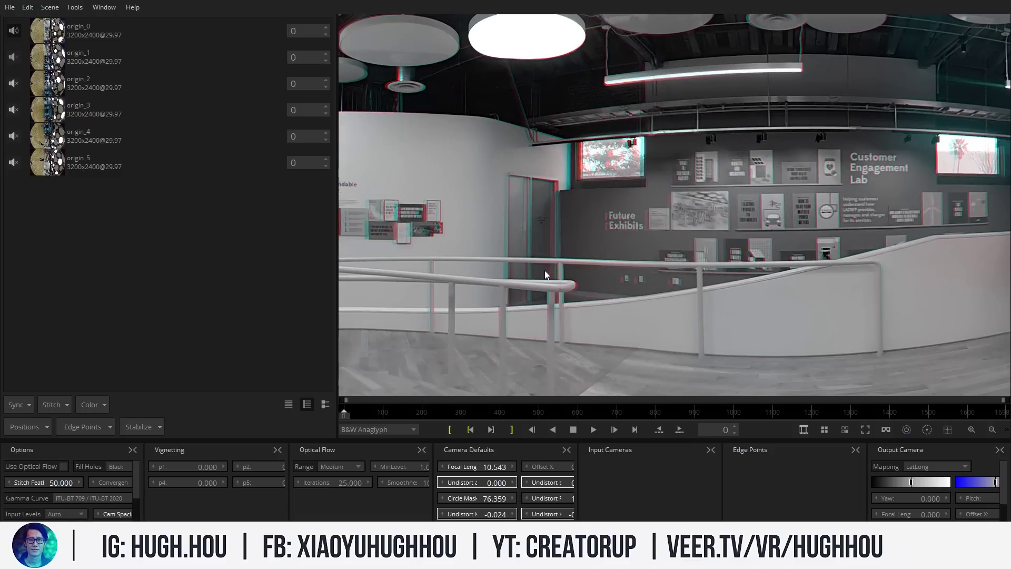